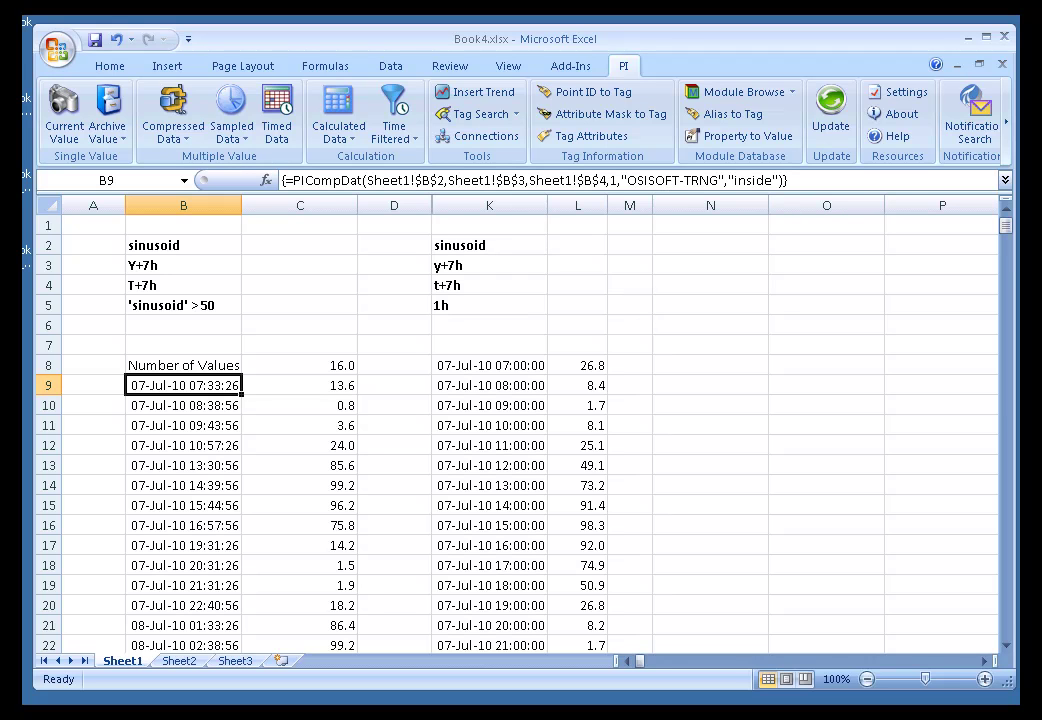
Step: Select B10 in the compressed-data results and bring up its PI DataLink shortcut menu
click(177, 405)
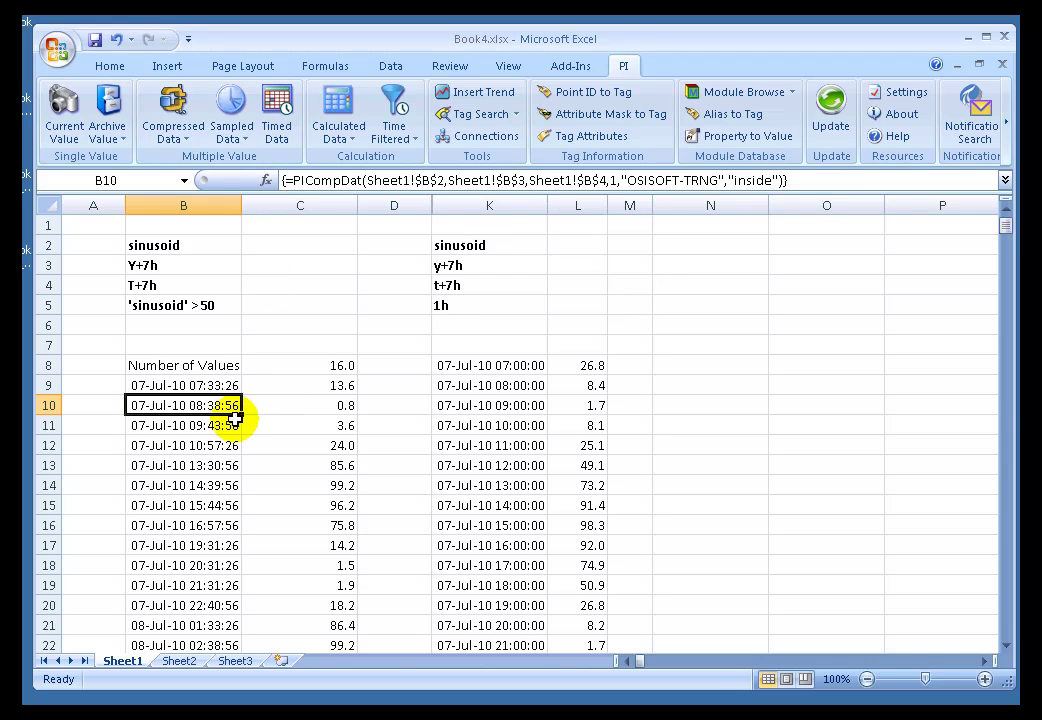
right_click(183, 405)
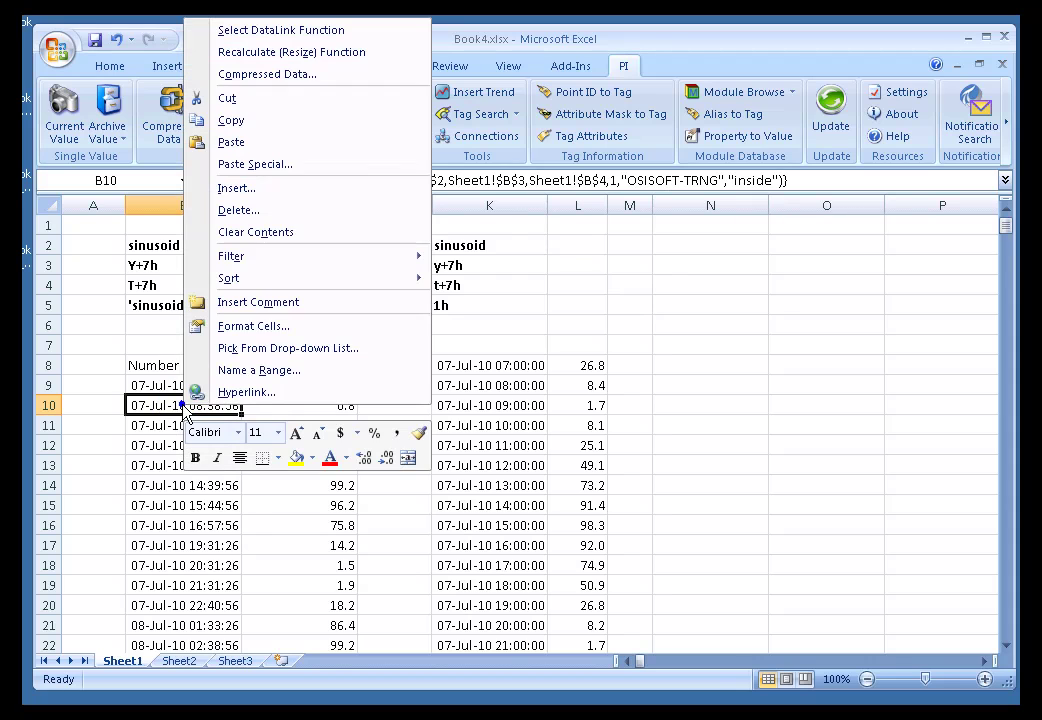
click(274, 82)
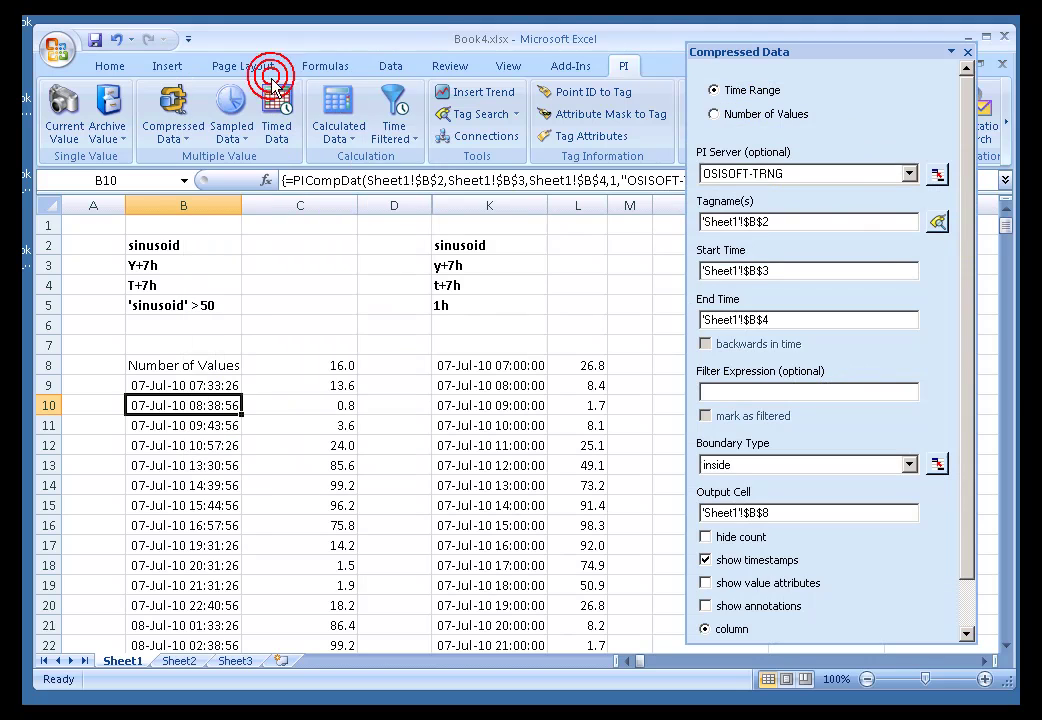
click(745, 393)
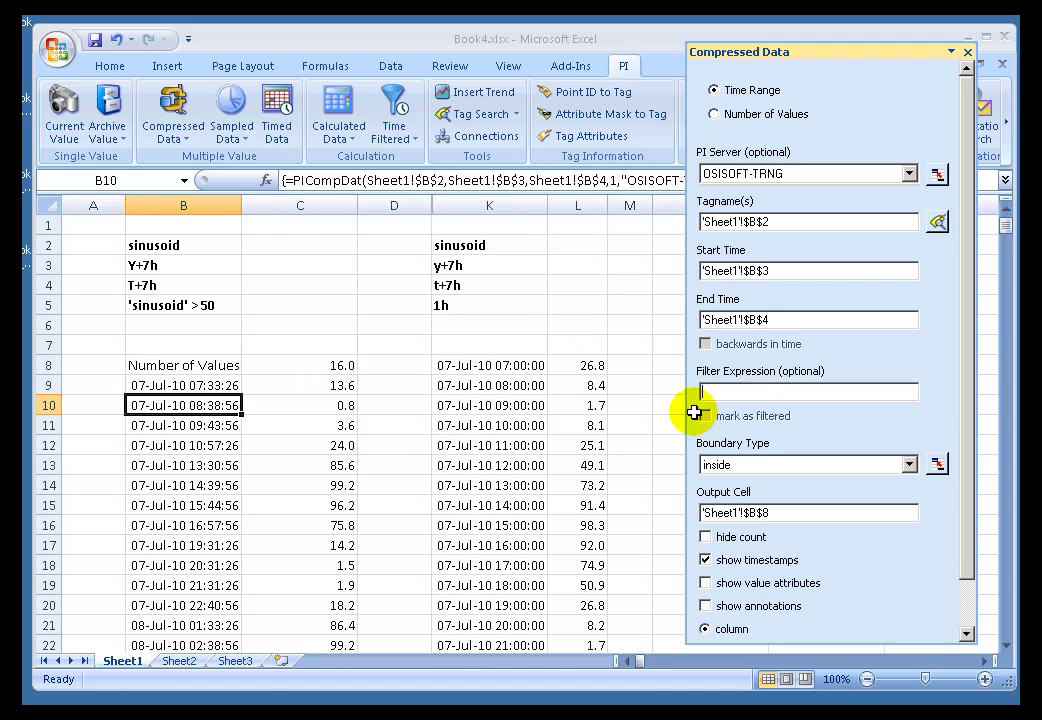
click(706, 389)
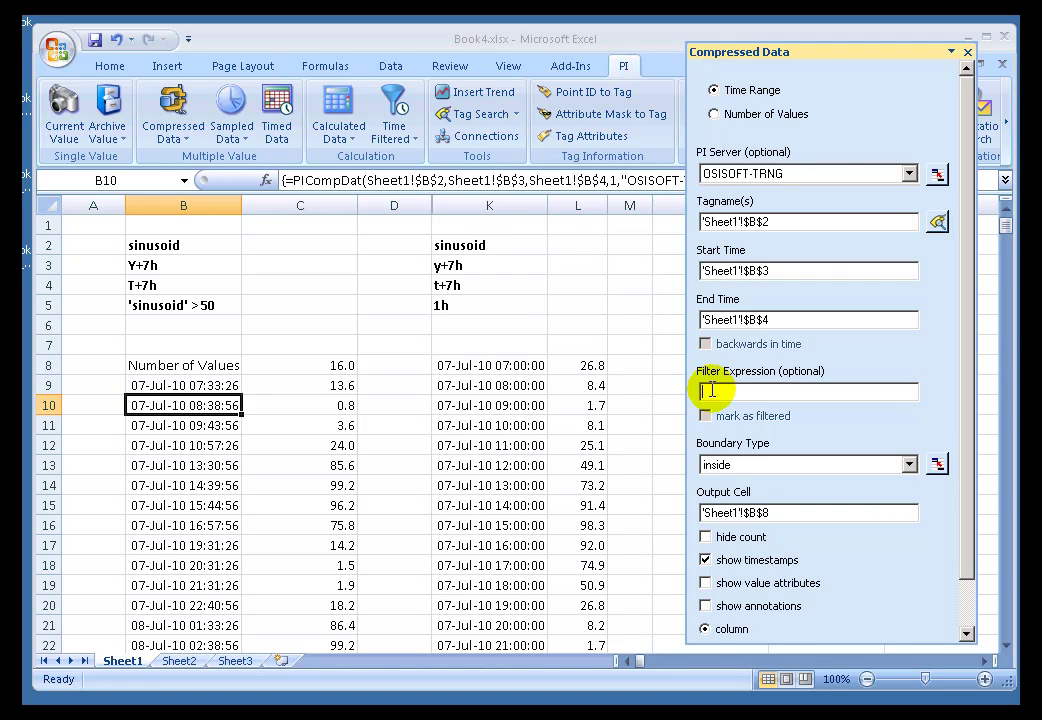
click(967, 52)
click(178, 367)
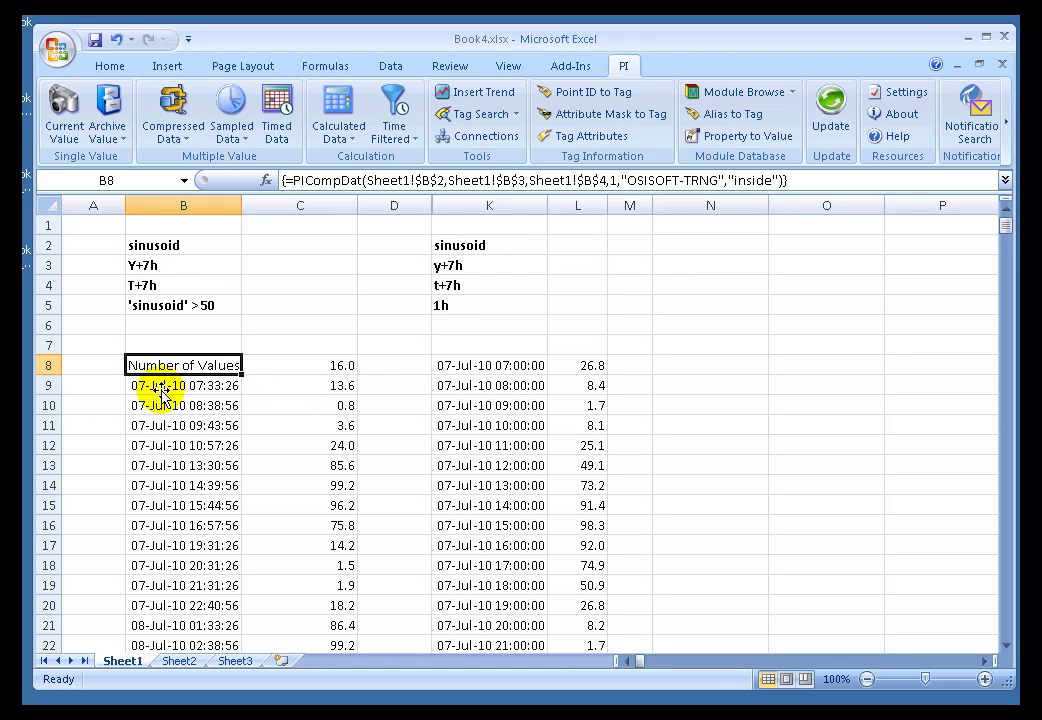
Step: Open Compressed Data settings for the B9 array and review the start and end time cells
click(162, 387)
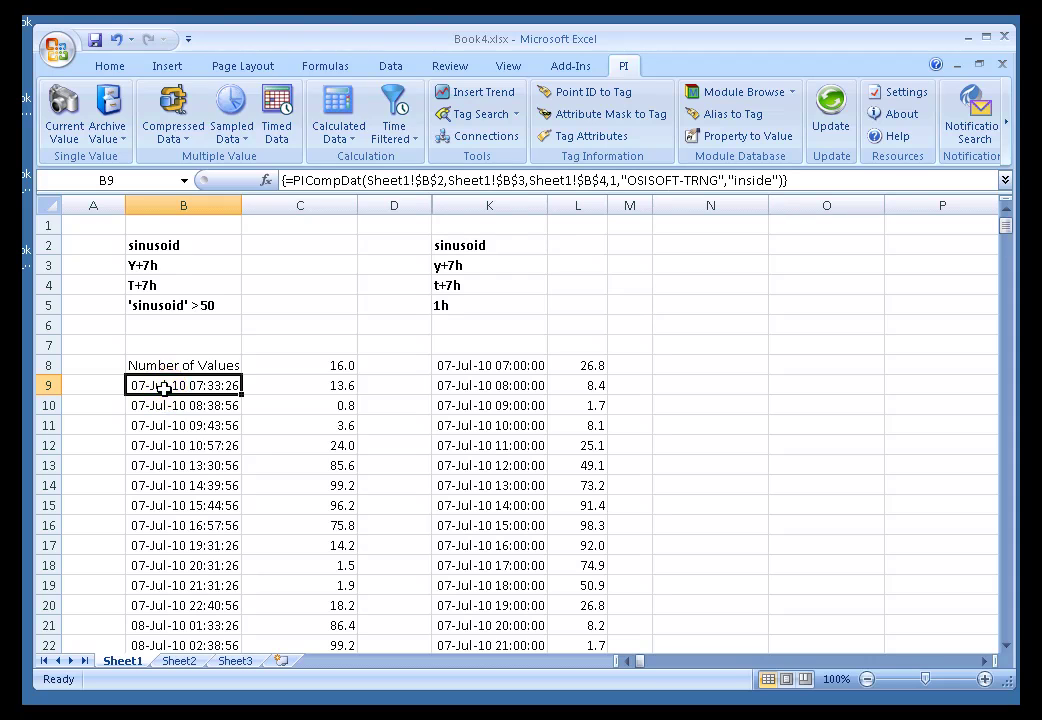
right_click(164, 388)
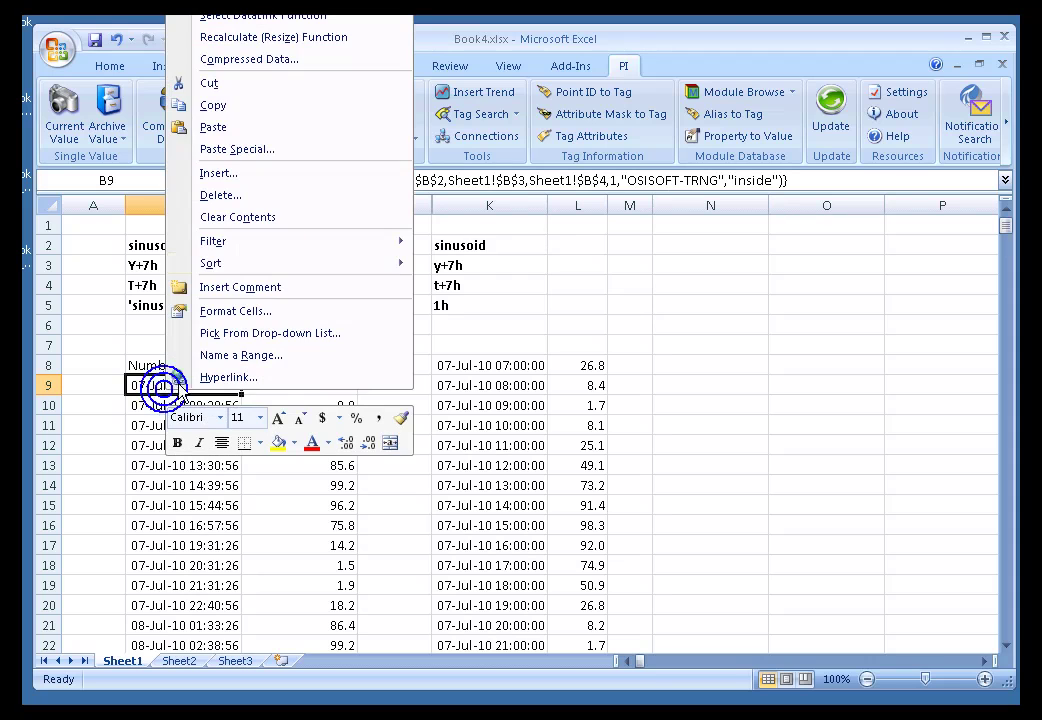
click(286, 62)
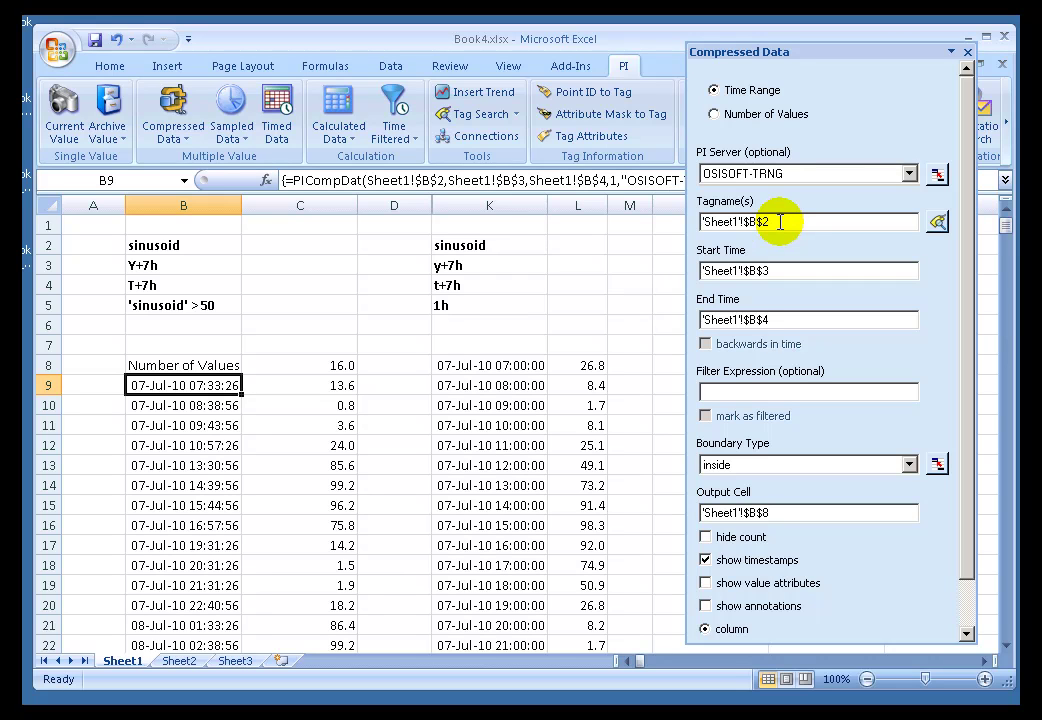
click(808, 271)
click(782, 319)
click(782, 222)
click(722, 270)
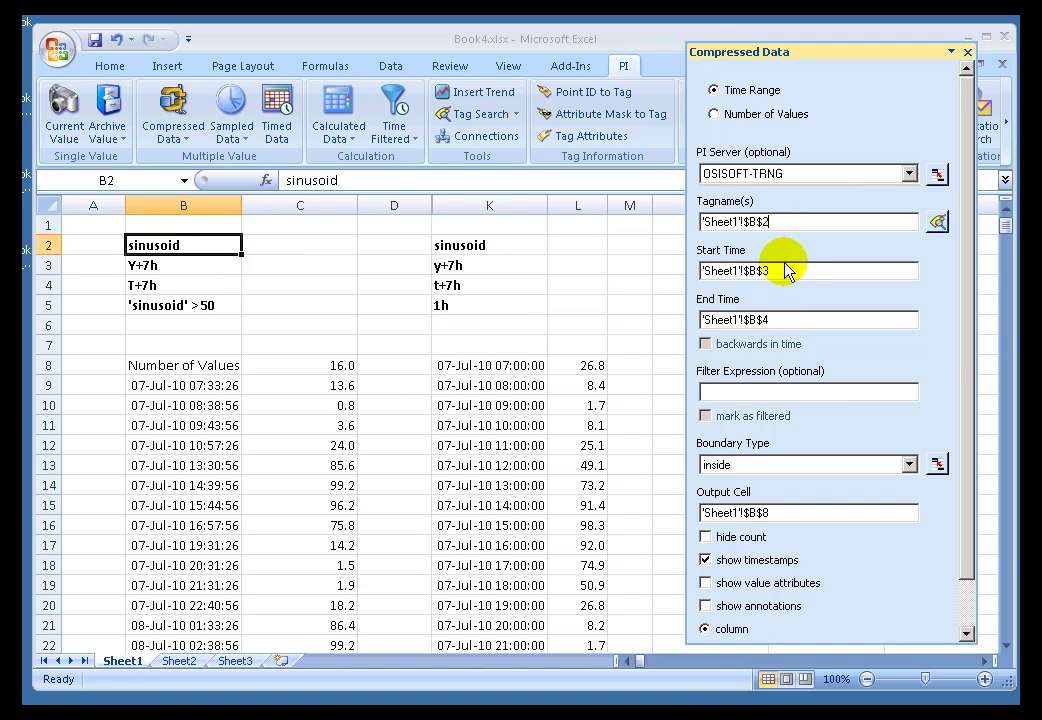
click(781, 322)
Step: Set the Filter Expression to cell B5 ('sinusoid' >50) and apply it to the retrieval
click(745, 400)
click(707, 391)
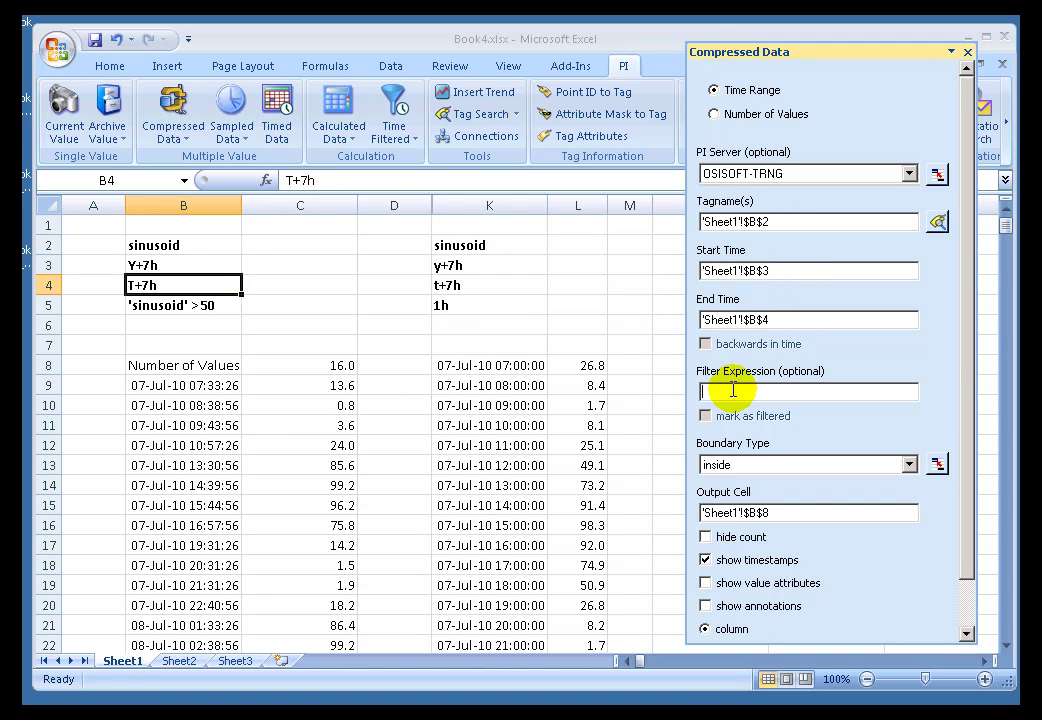
click(728, 389)
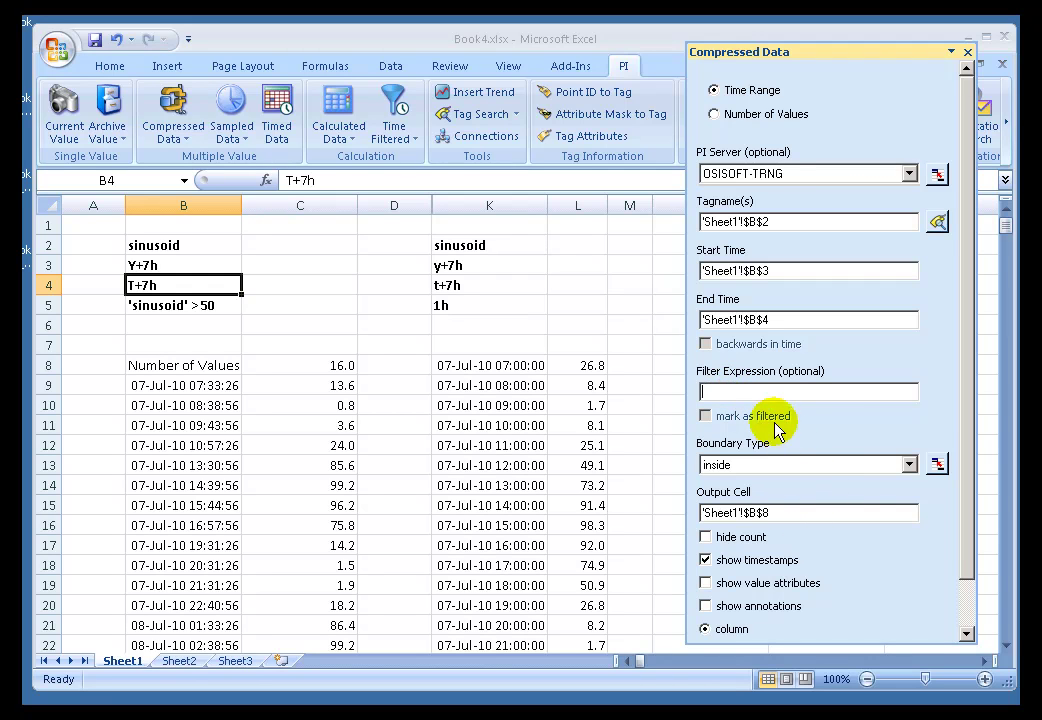
click(728, 392)
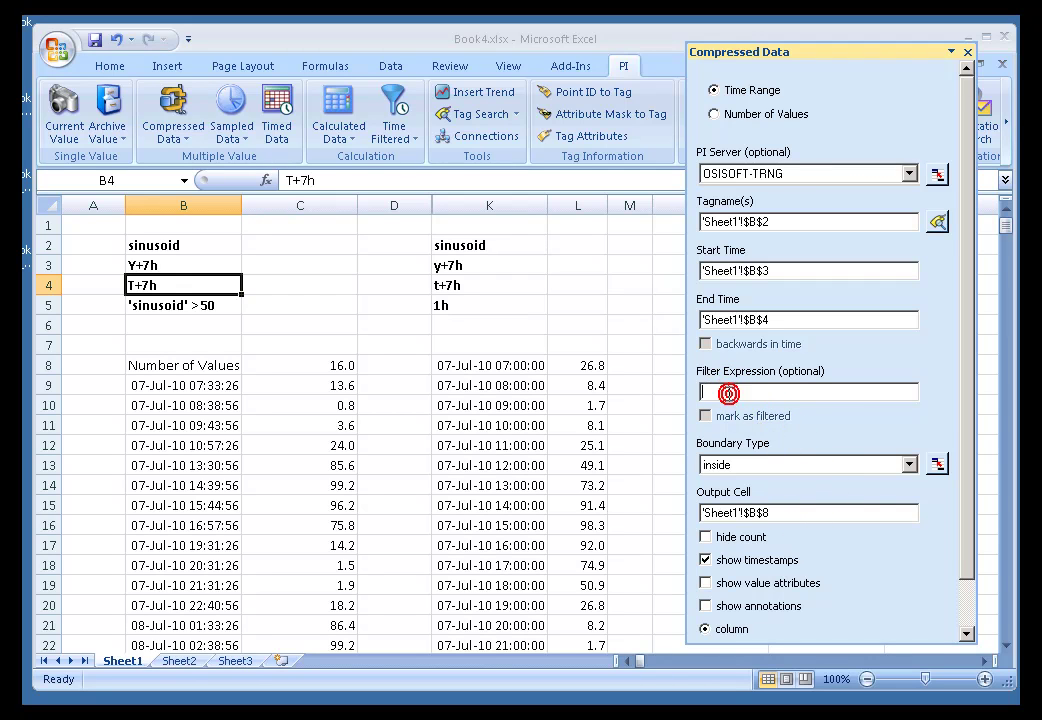
click(183, 305)
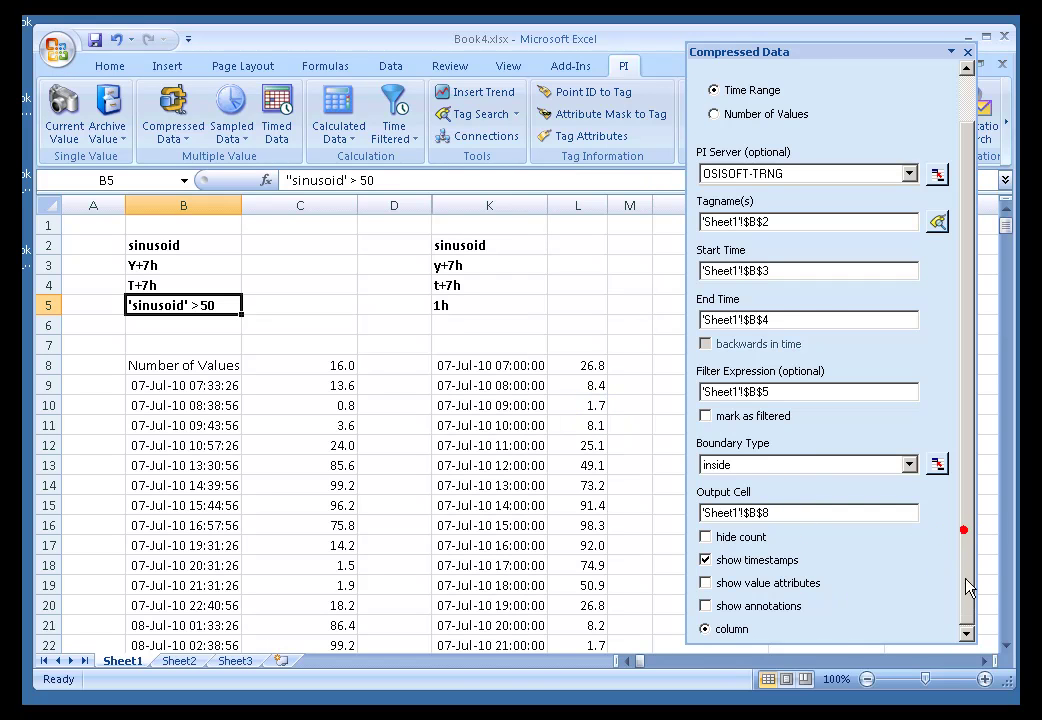
scroll(965, 535, down, 2)
click(740, 628)
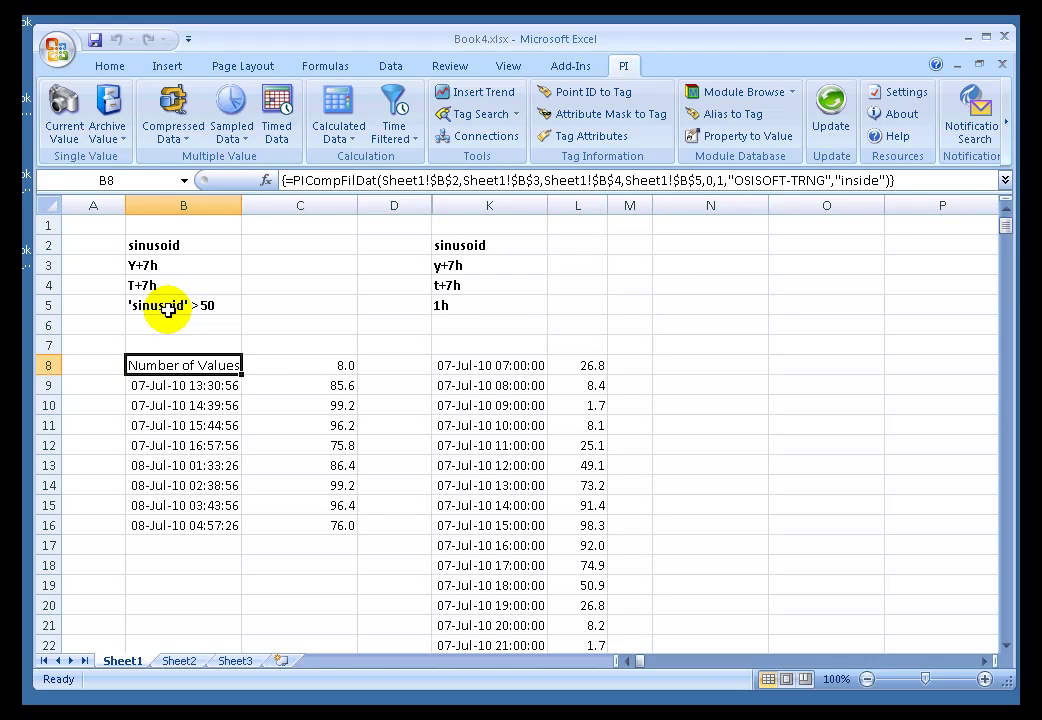
click(165, 310)
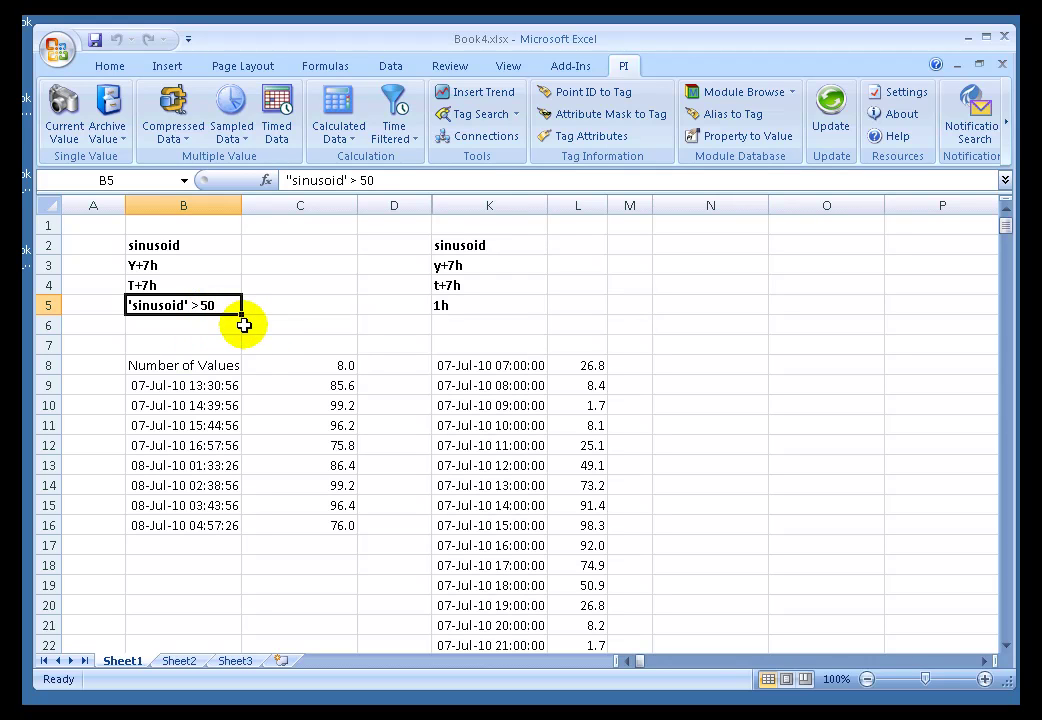
click(186, 402)
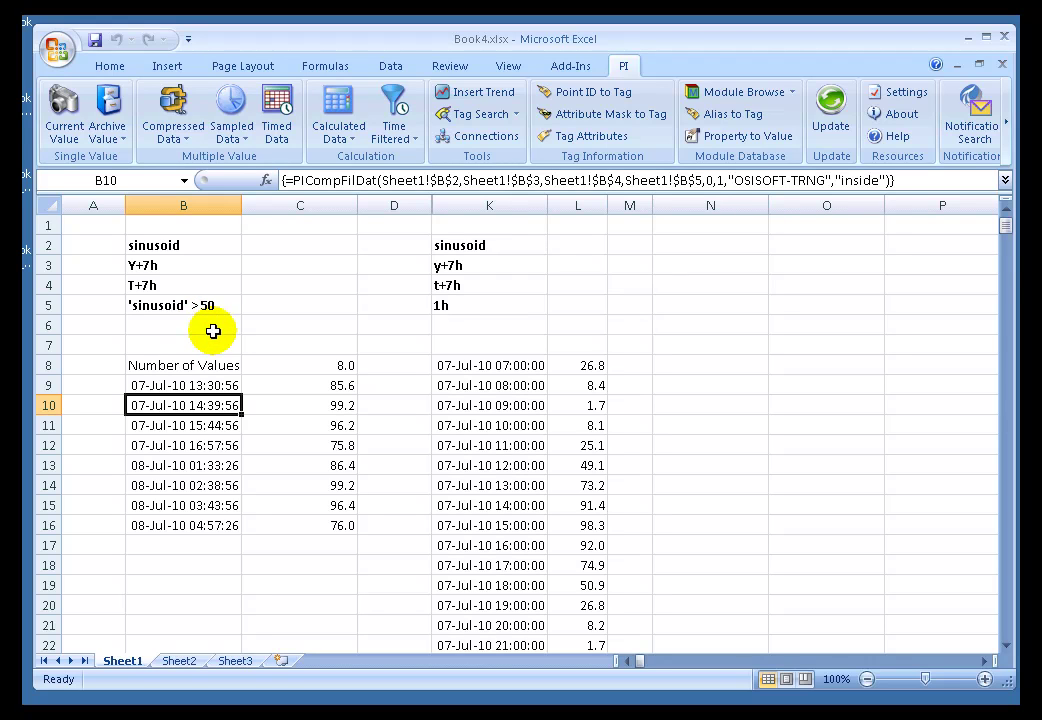
click(196, 305)
Step: Change B5's filter to 'sinusoid' < 50 and check the updated filtered array
double_click(197, 306)
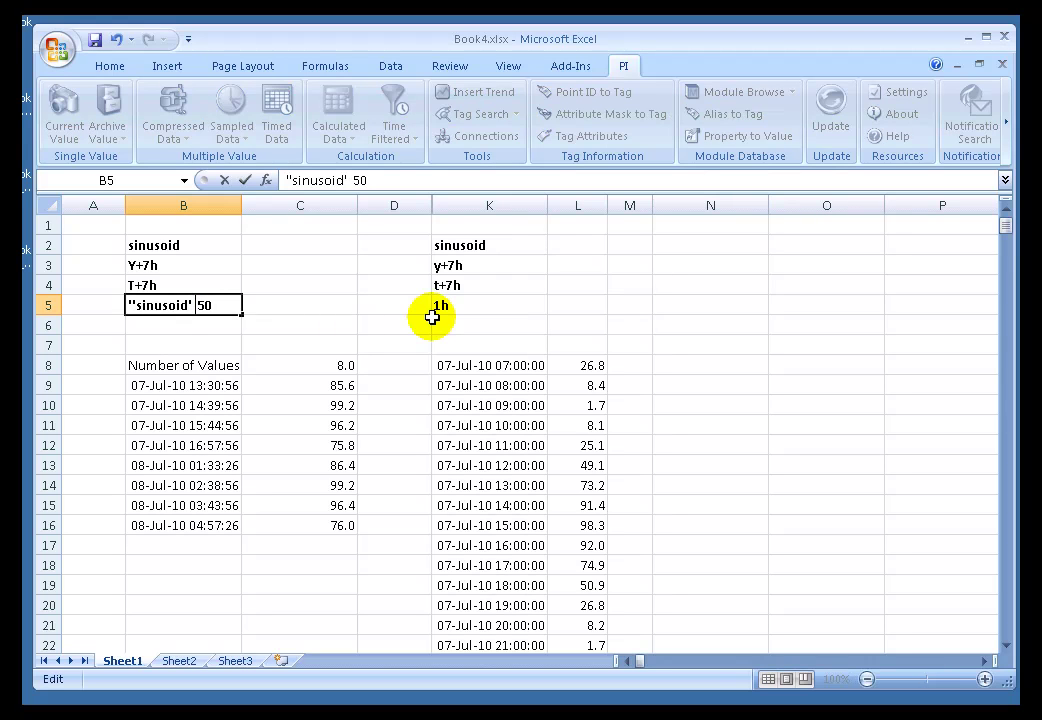
key(Return)
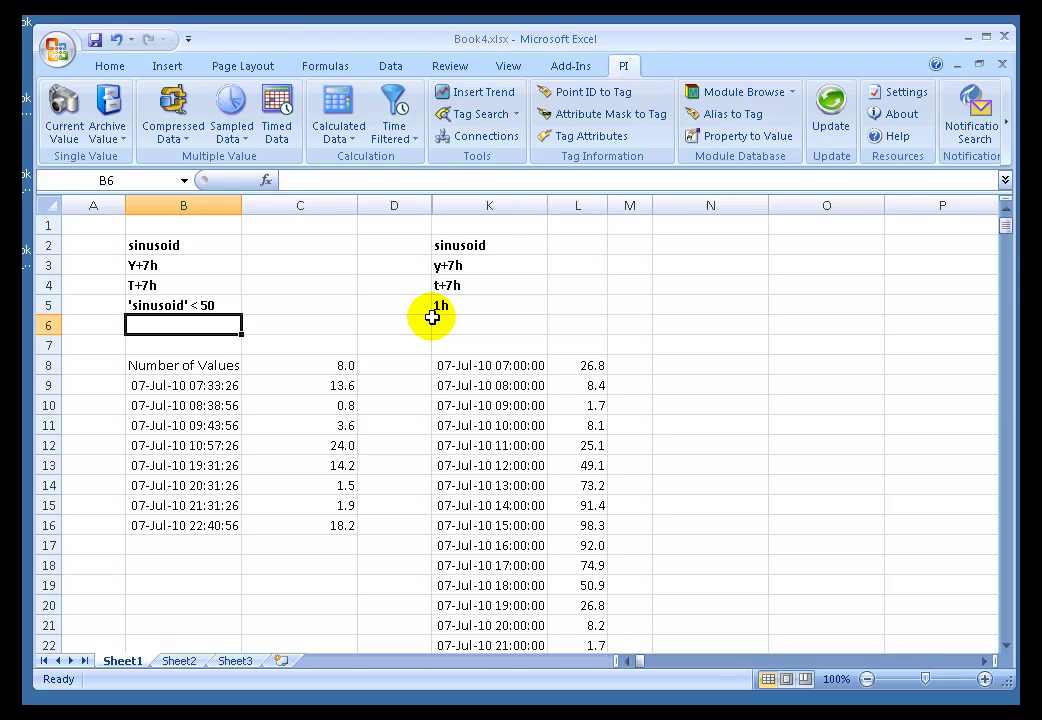
click(214, 346)
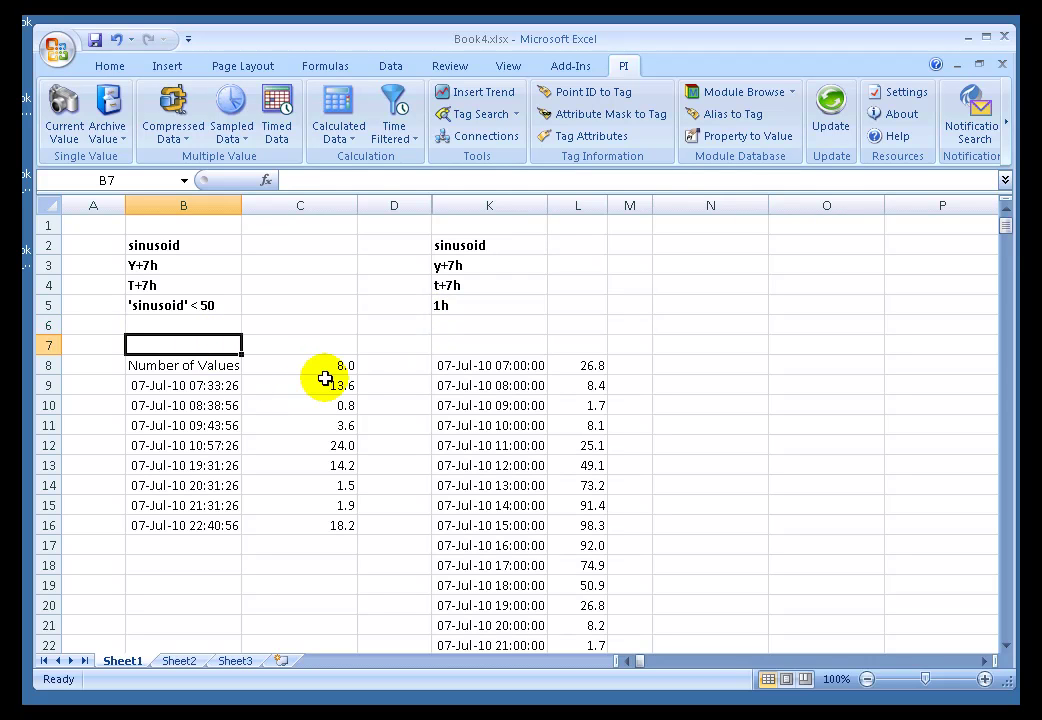
click(185, 400)
click(227, 348)
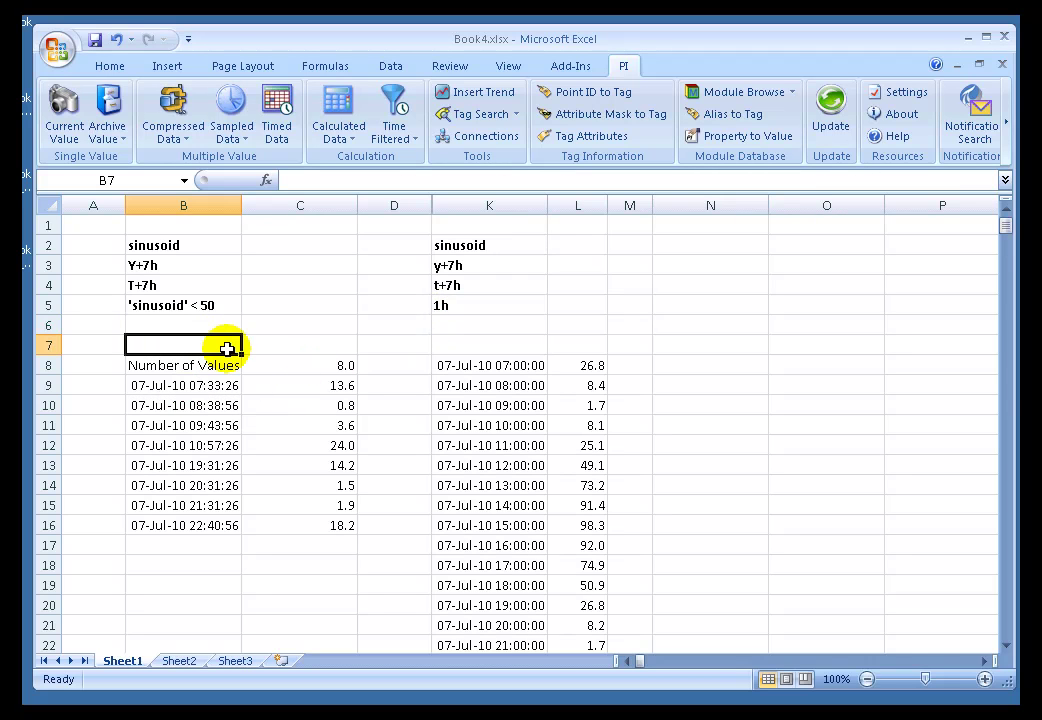
Step: Reopen B5's expression for editing, then cancel, leaving it unchanged
click(167, 305)
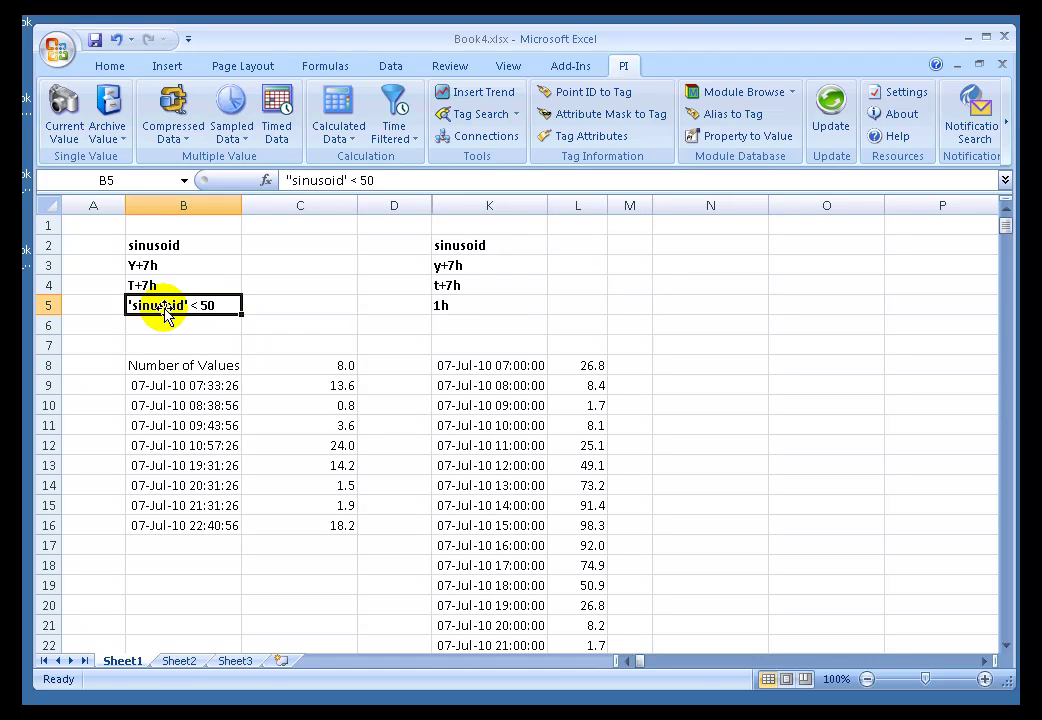
double_click(164, 307)
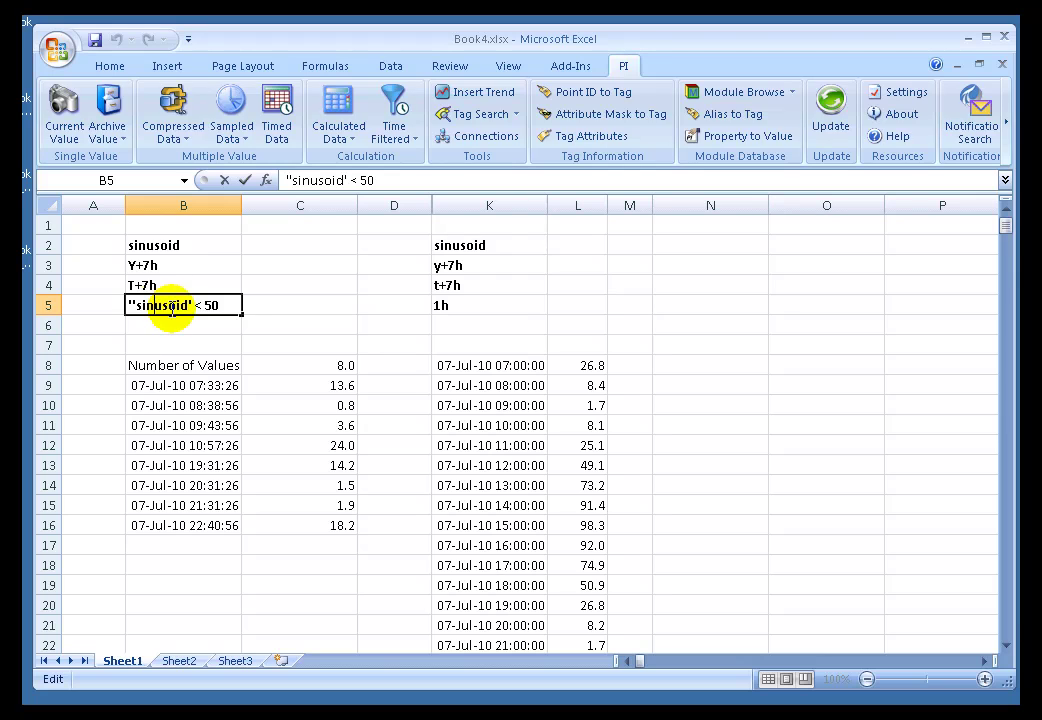
click(134, 305)
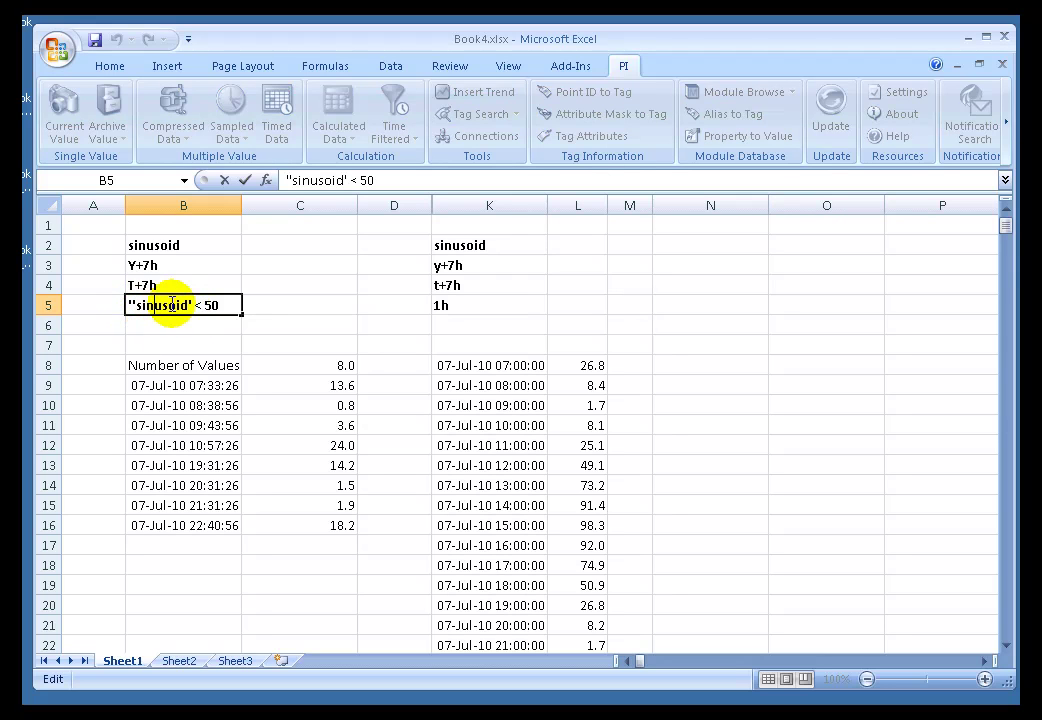
key(Escape)
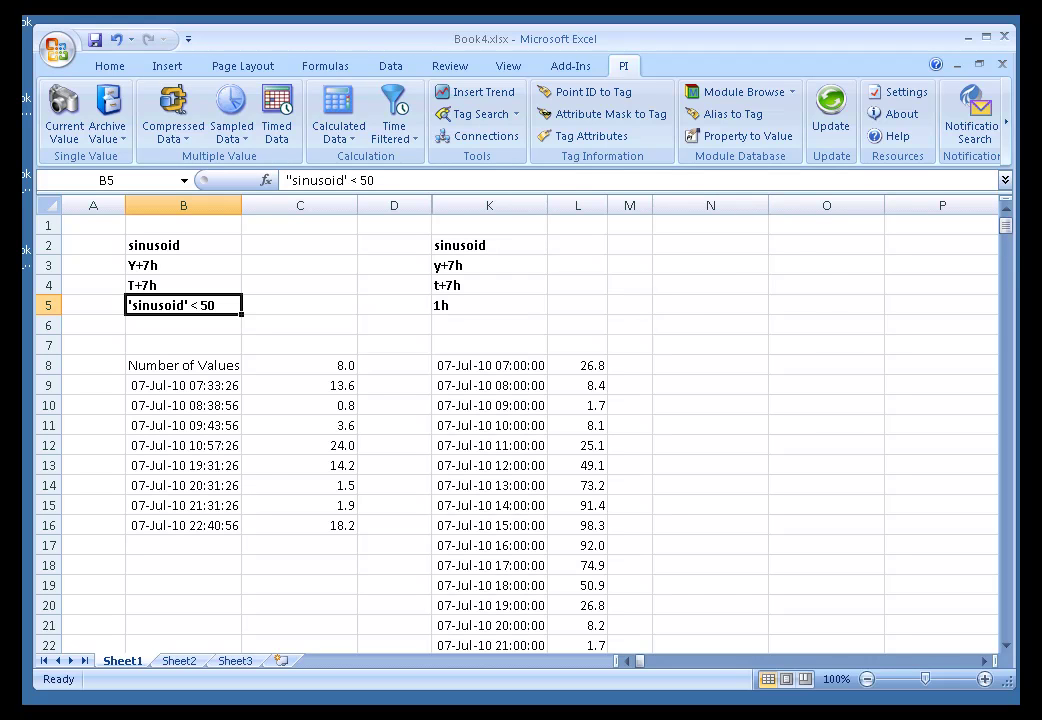
Step: Switch to the Explorer window showing C:\Program Files\PIPC\HELP and inspect its path
key(alt+Tab)
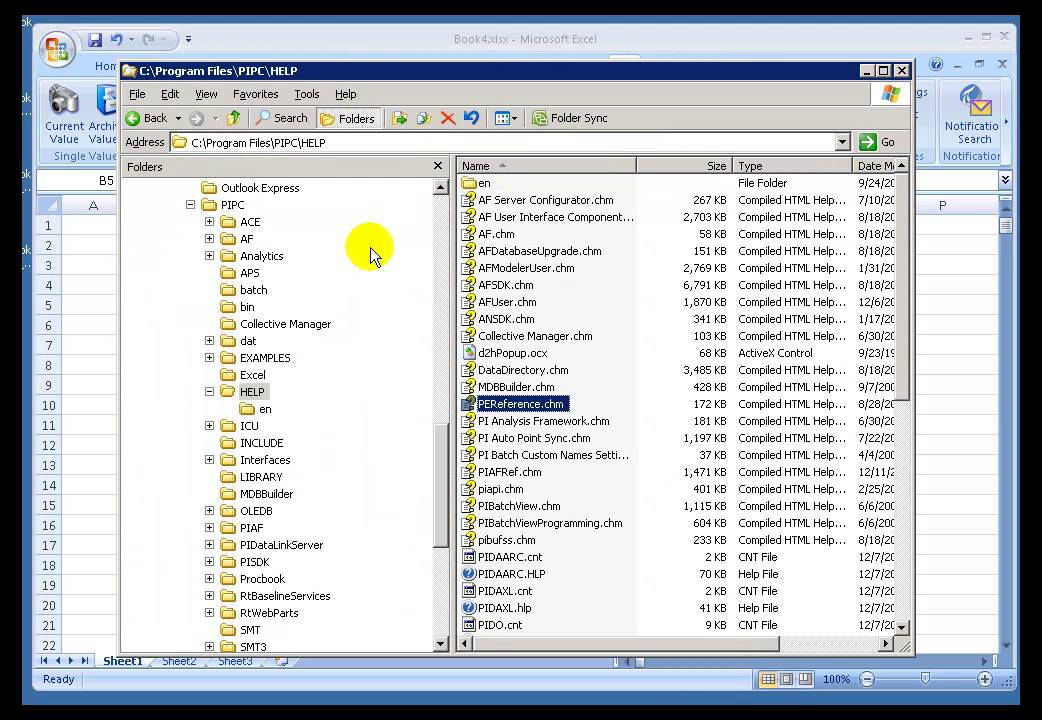
click(265, 143)
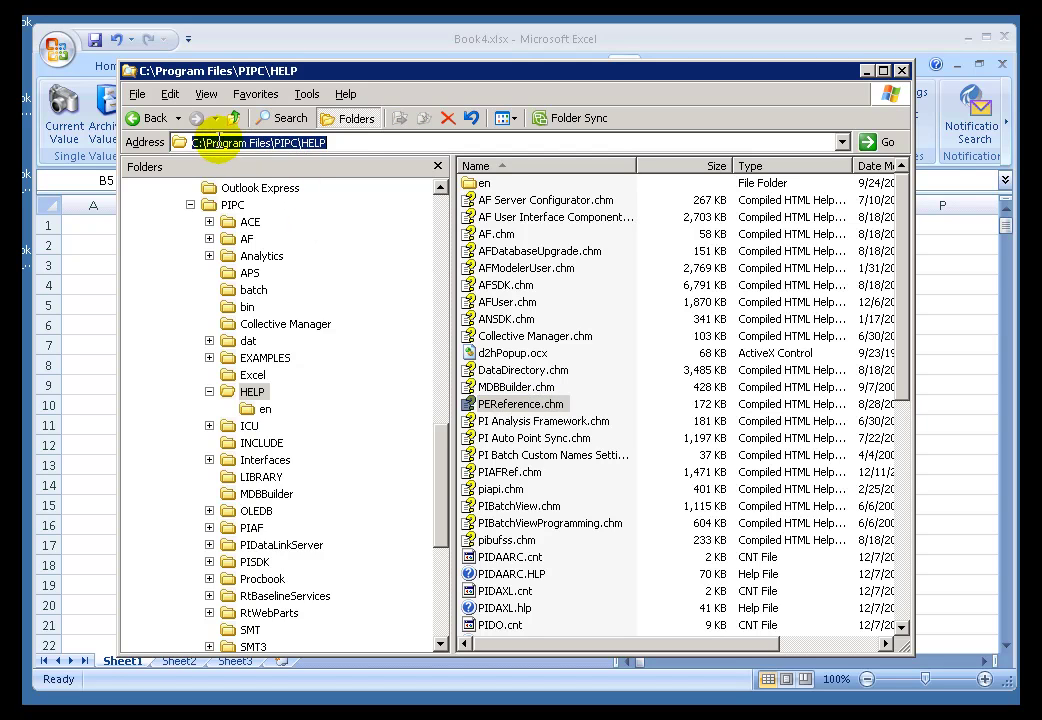
double_click(280, 142)
click(234, 143)
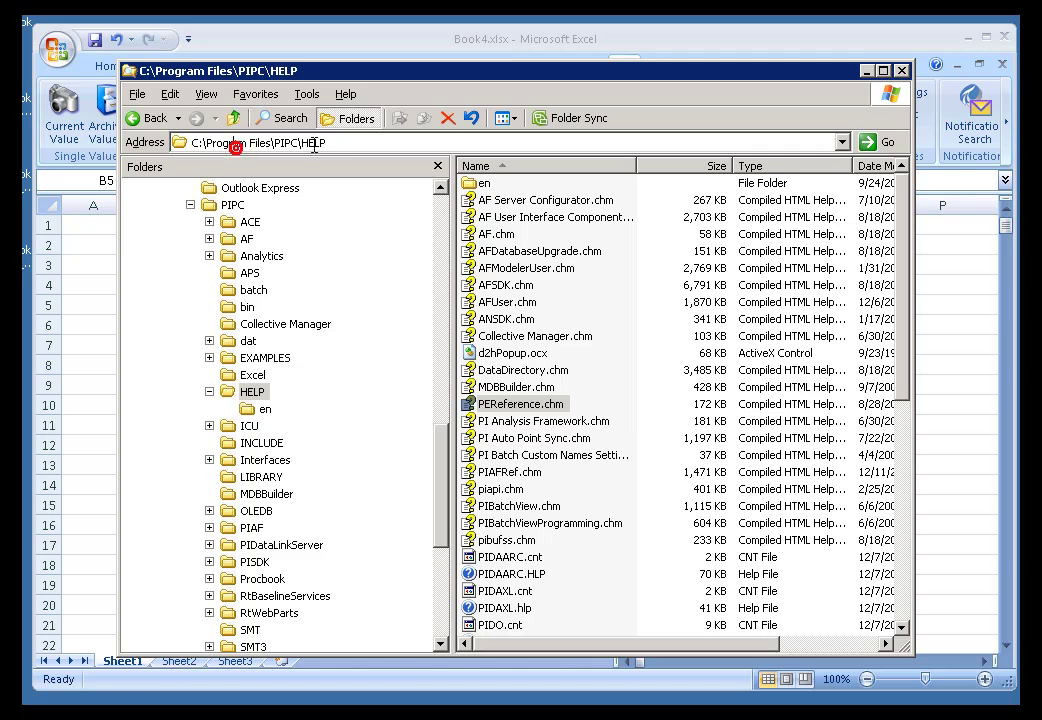
Step: Open PEReference.chm and browse the Built-in Functions page
double_click(488, 405)
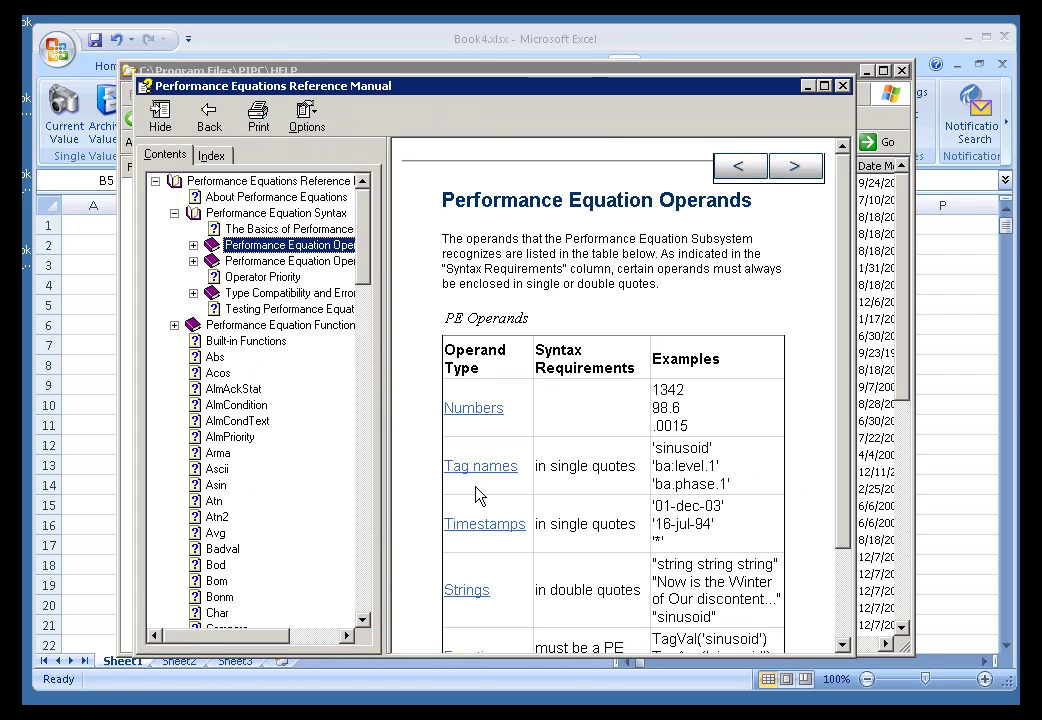
click(452, 472)
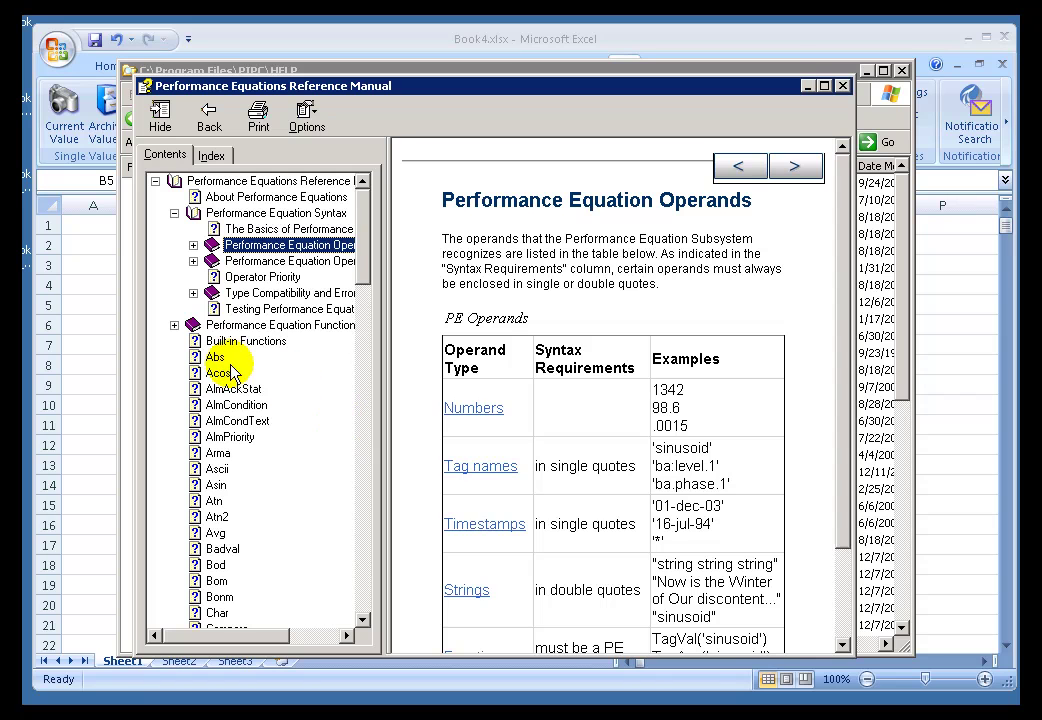
click(213, 340)
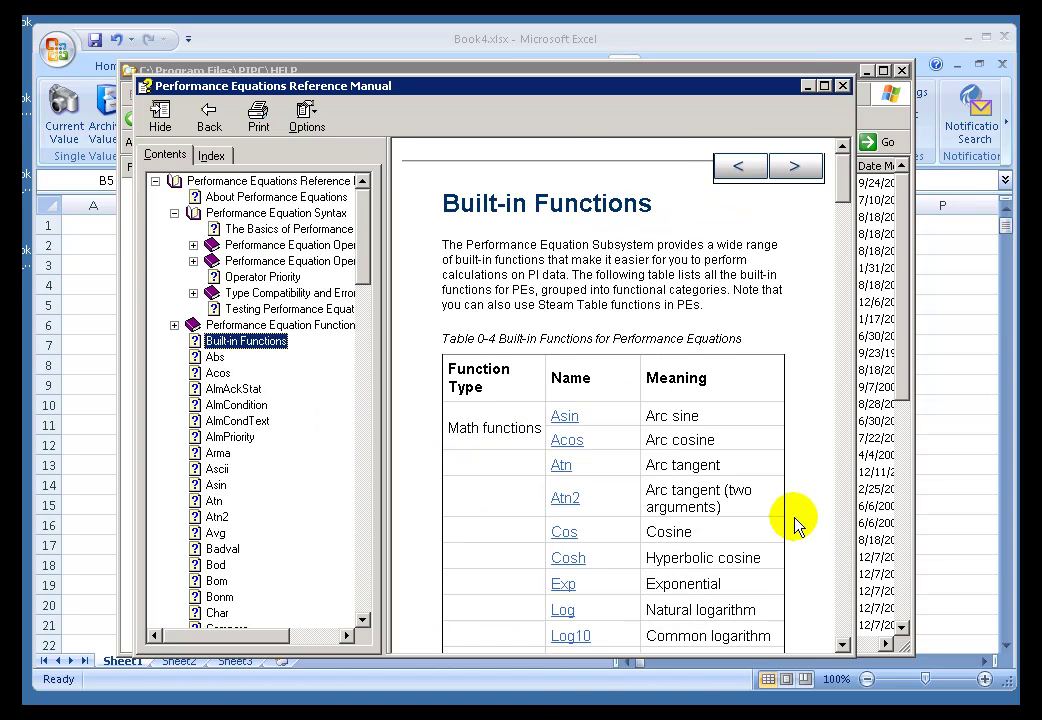
click(838, 504)
click(838, 500)
click(845, 333)
click(845, 398)
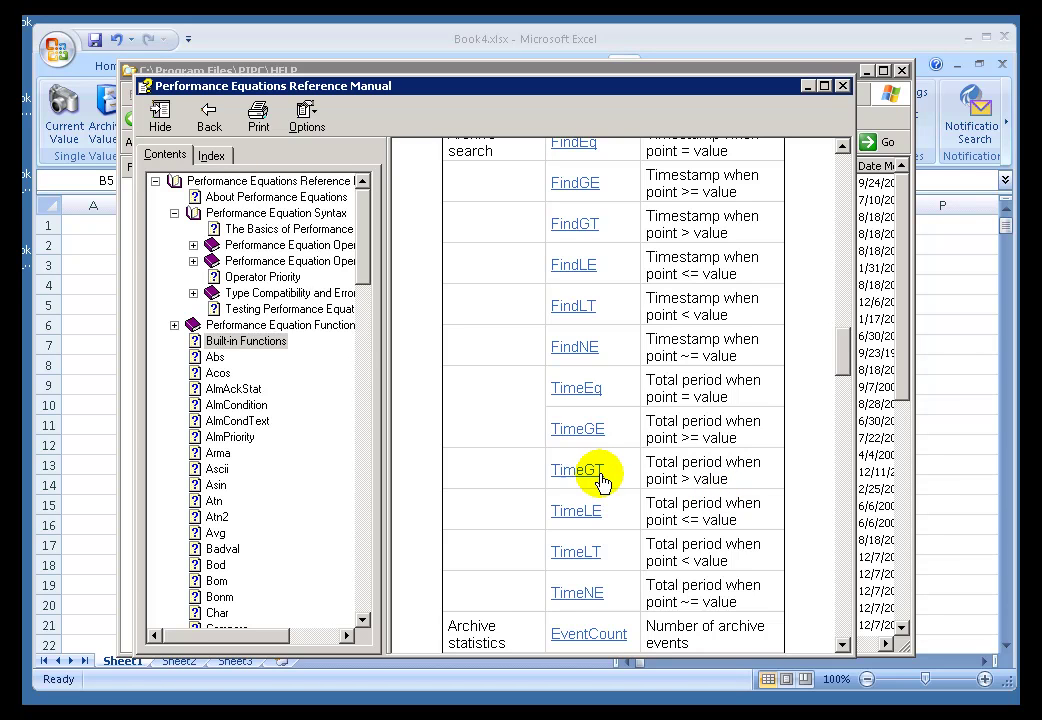
Step: Read the Operator Priority and Testing Performance Equation Syntax pages, then return to Excel
click(248, 276)
click(250, 312)
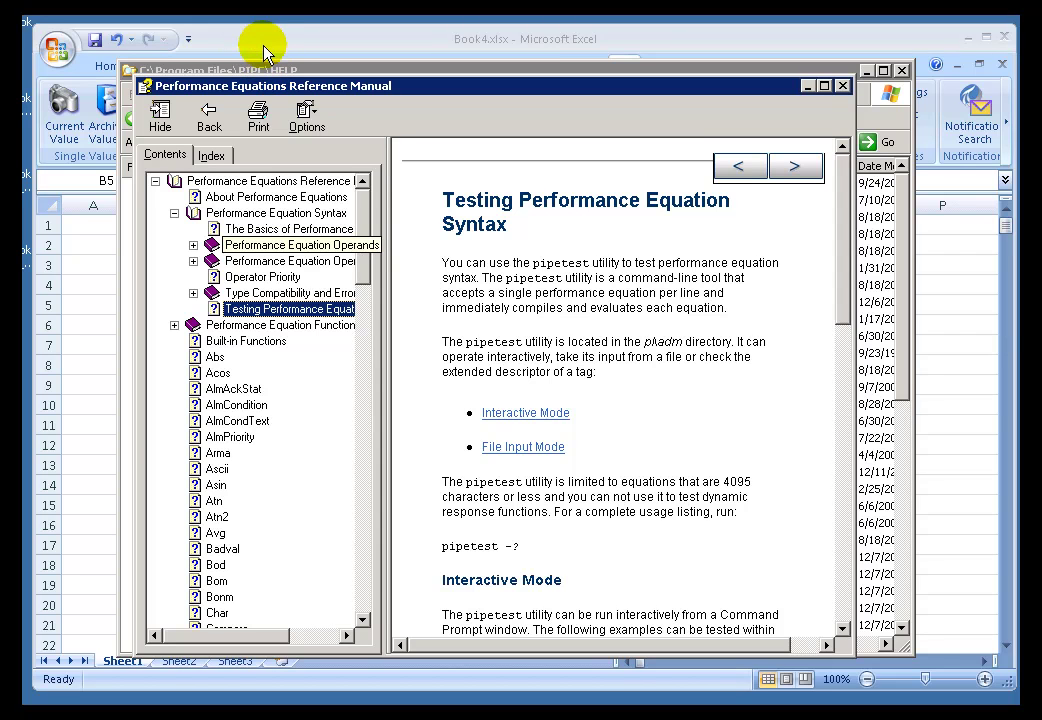
click(263, 44)
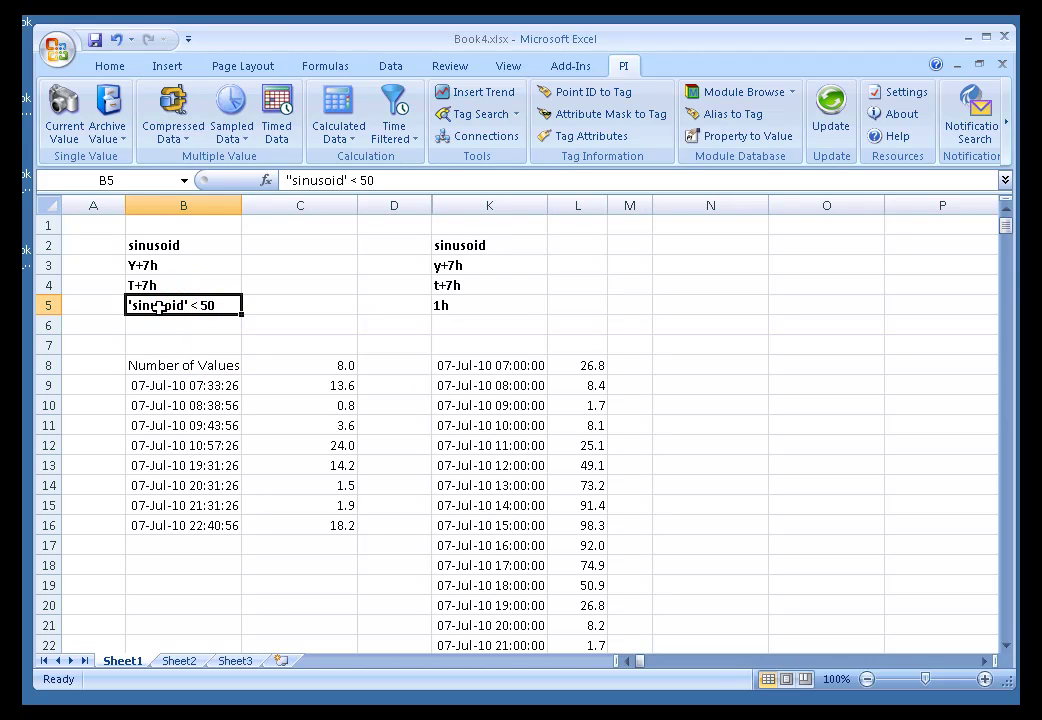
Step: Remove the leading quote from B5's expression, commit it, then restore the quote
double_click(157, 308)
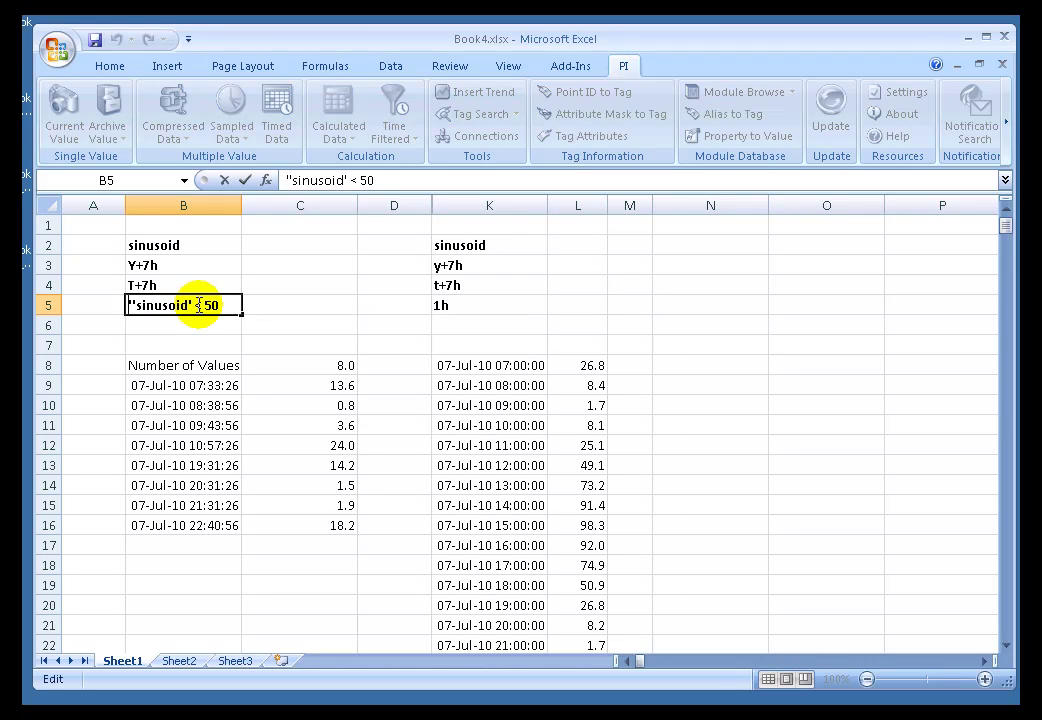
key(BackSpace)
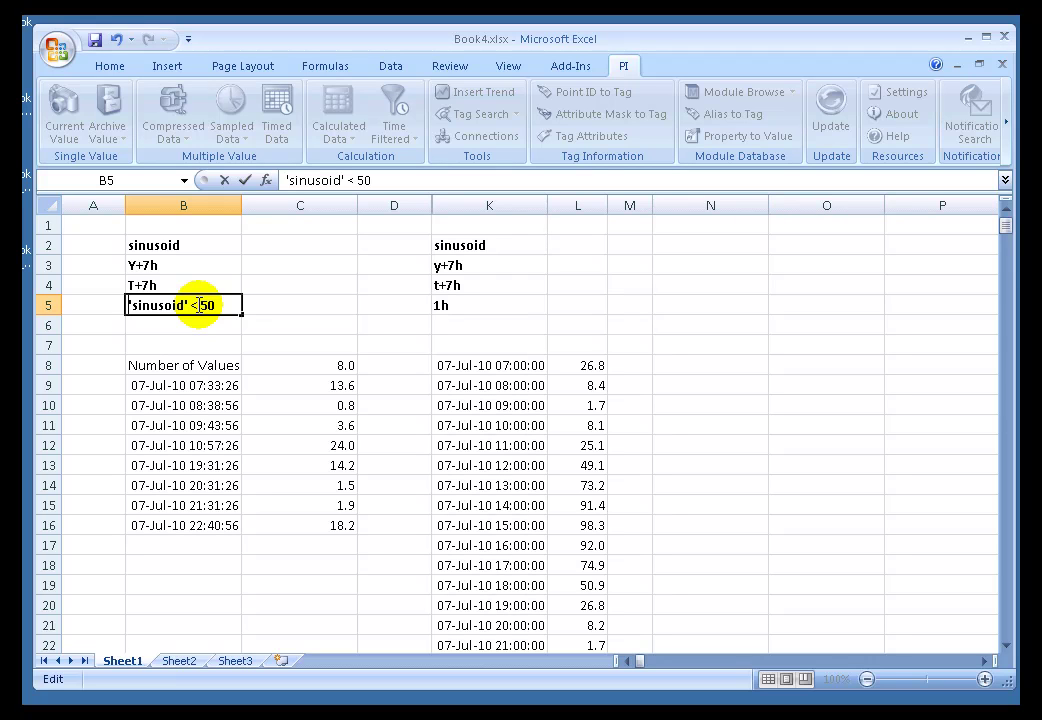
key(Return)
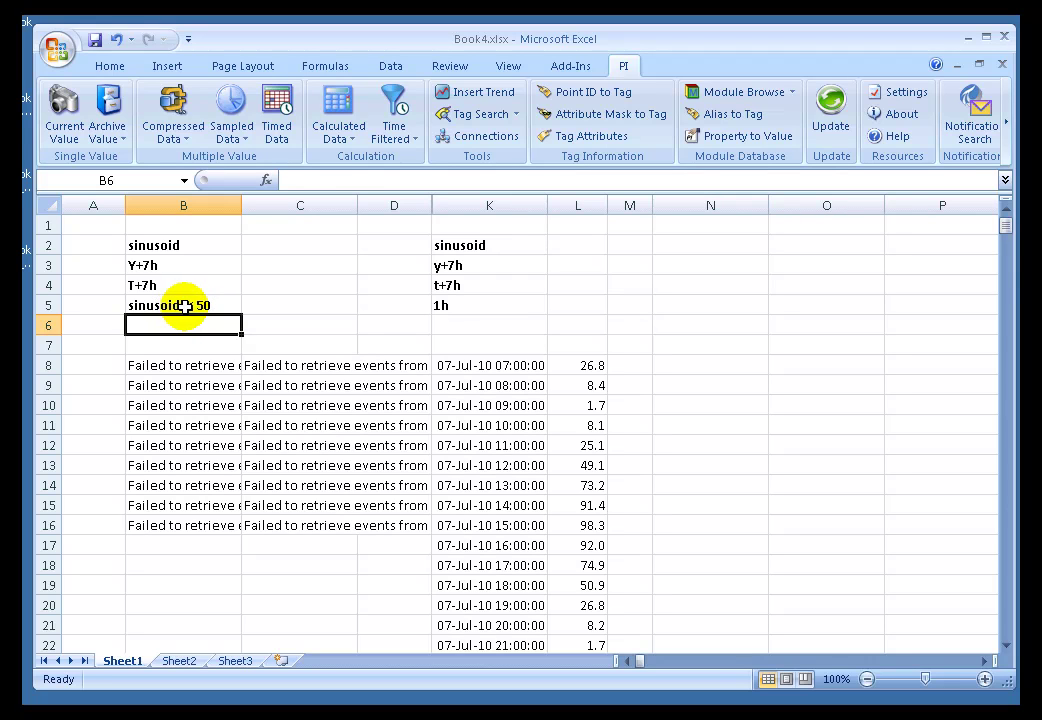
double_click(165, 305)
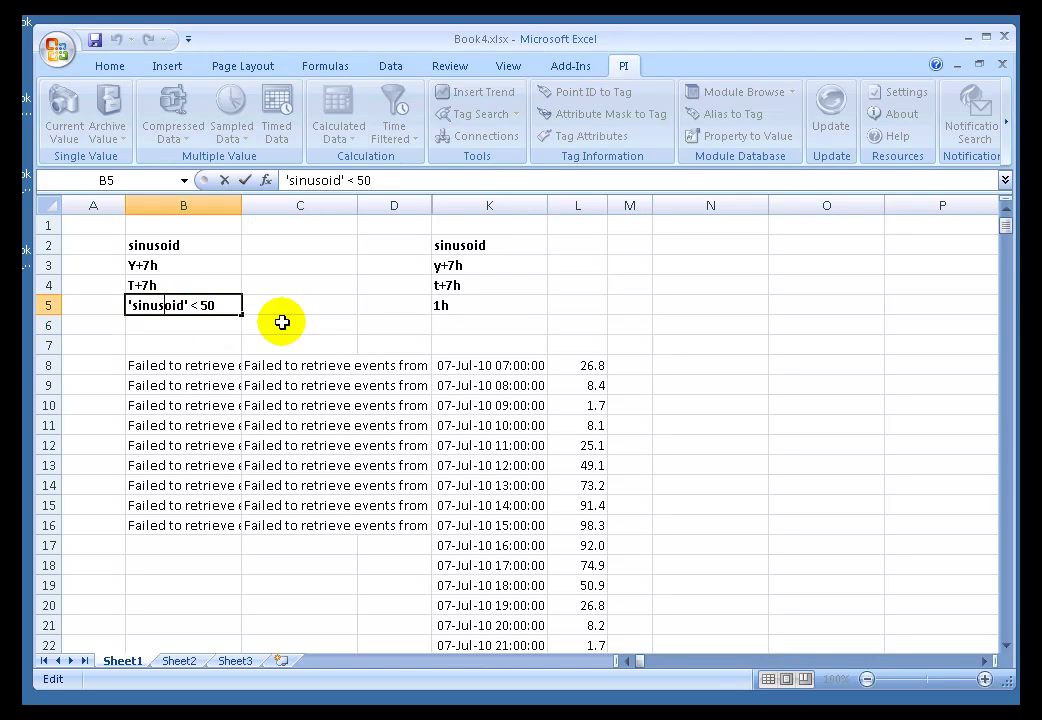
text(')
key(Return)
key(Up)
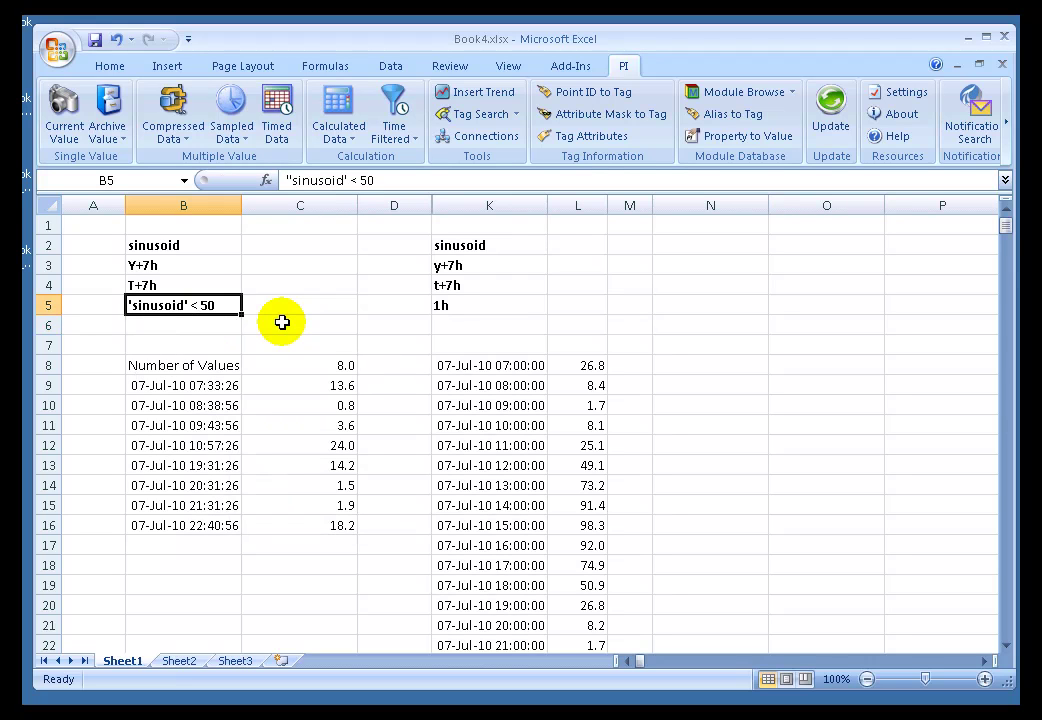
Step: Delete the extra quote in B5 and add an opening parenthesis to the expression
key(Left)
key(Right)
key(F2)
key(Delete)
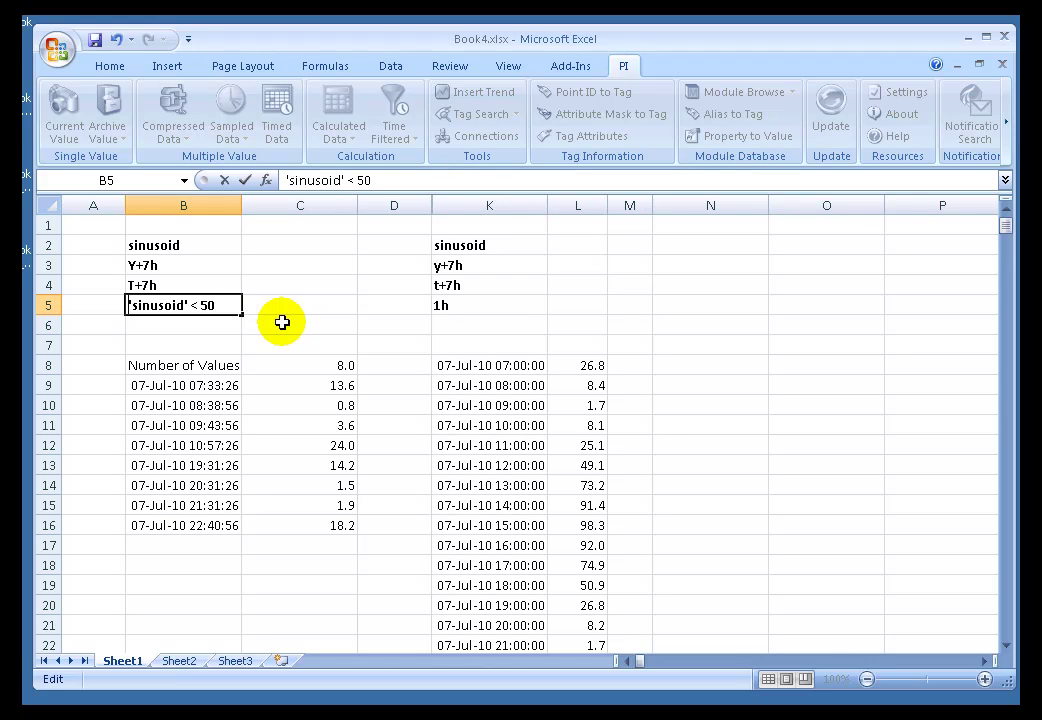
text(()
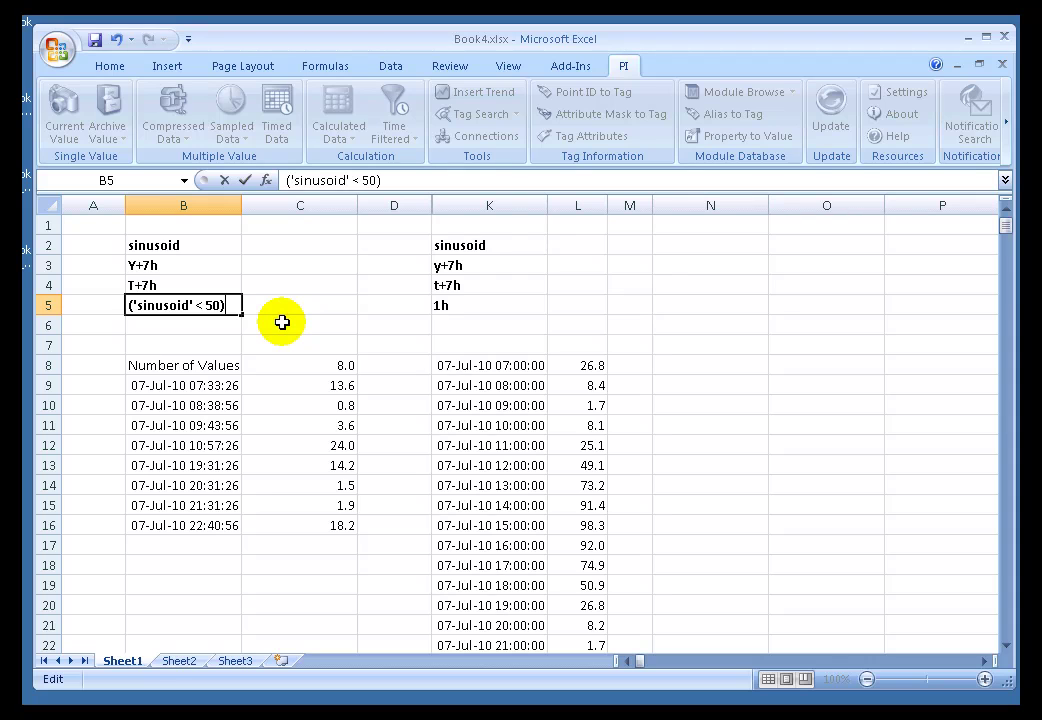
key(Return)
key(Up)
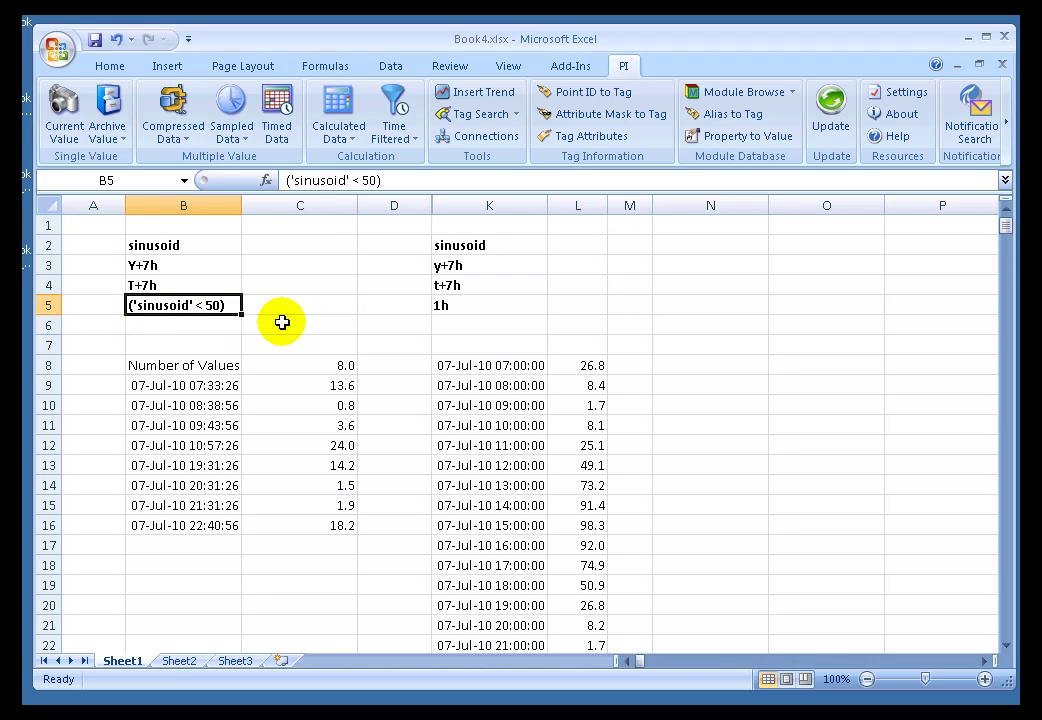
Step: Finalize B5 as ('sinusoid' < 50) and inspect the PICompFilDat formula in B9
key(Left)
key(Right)
key(F2)
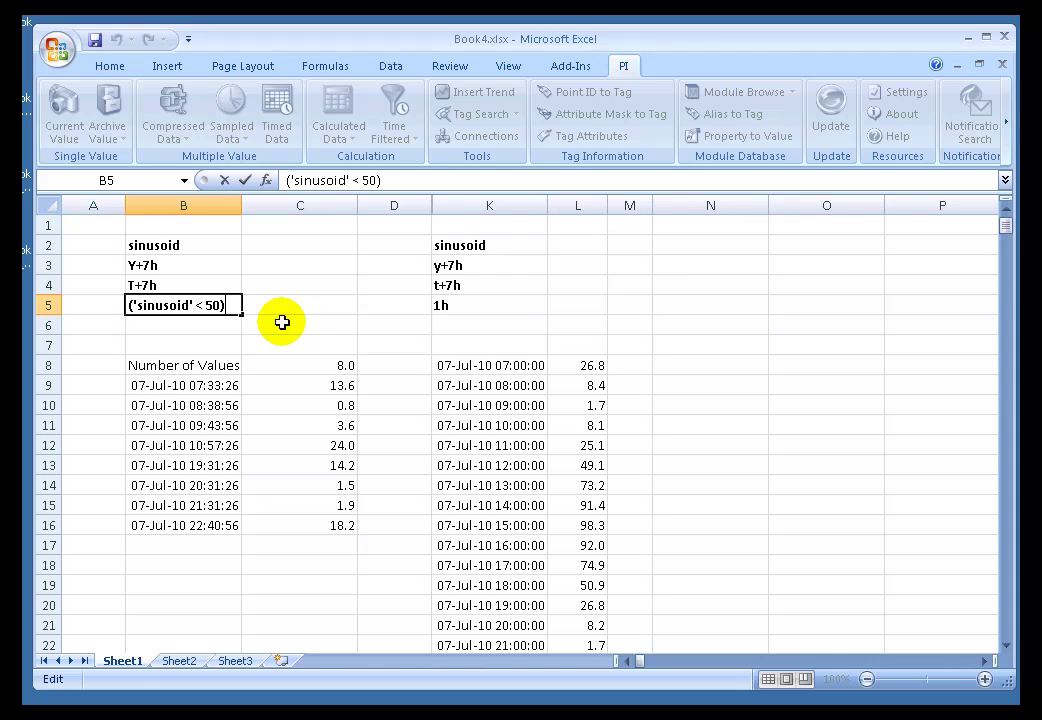
key(Return)
key(Up)
key(Right)
key(Right)
key(Left)
key(Left)
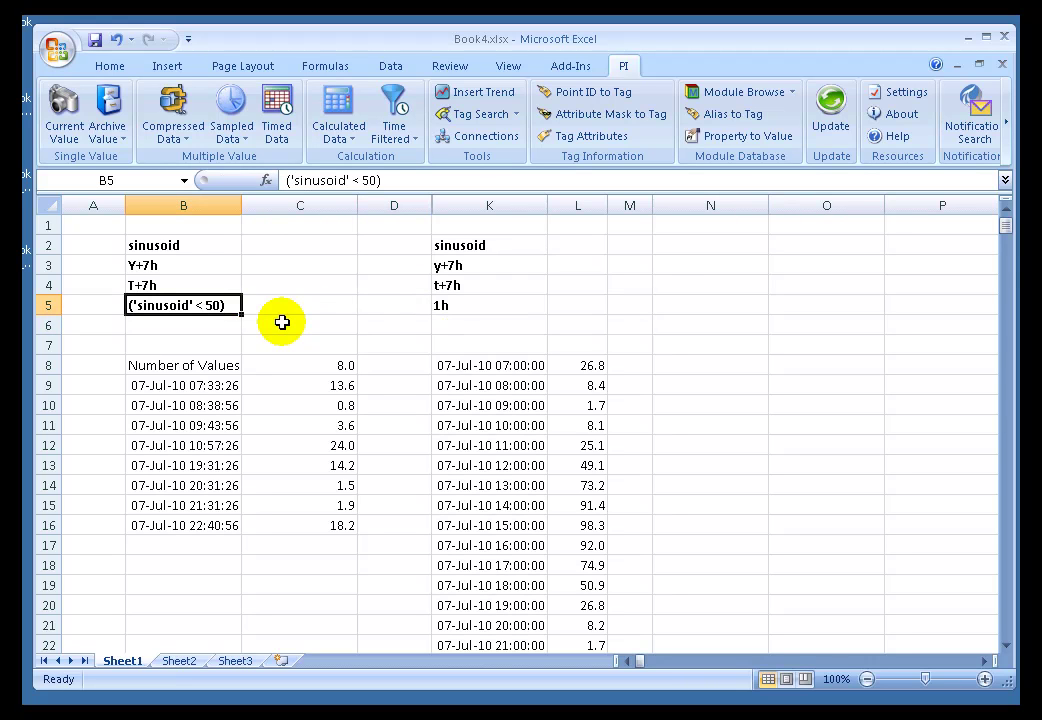
click(180, 385)
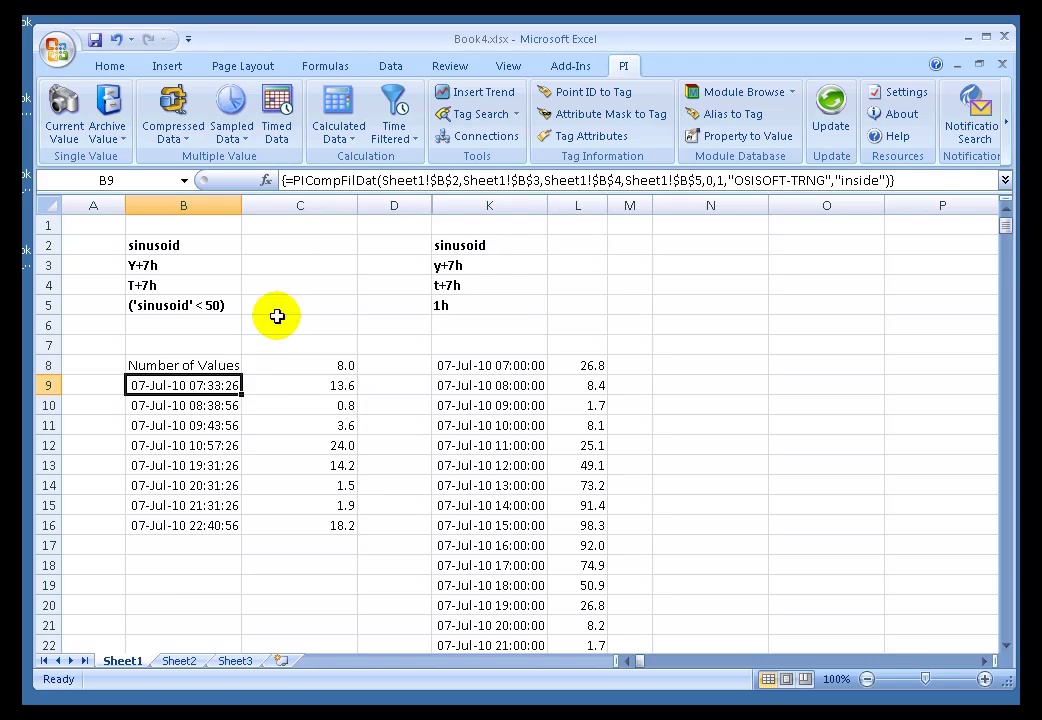
click(480, 387)
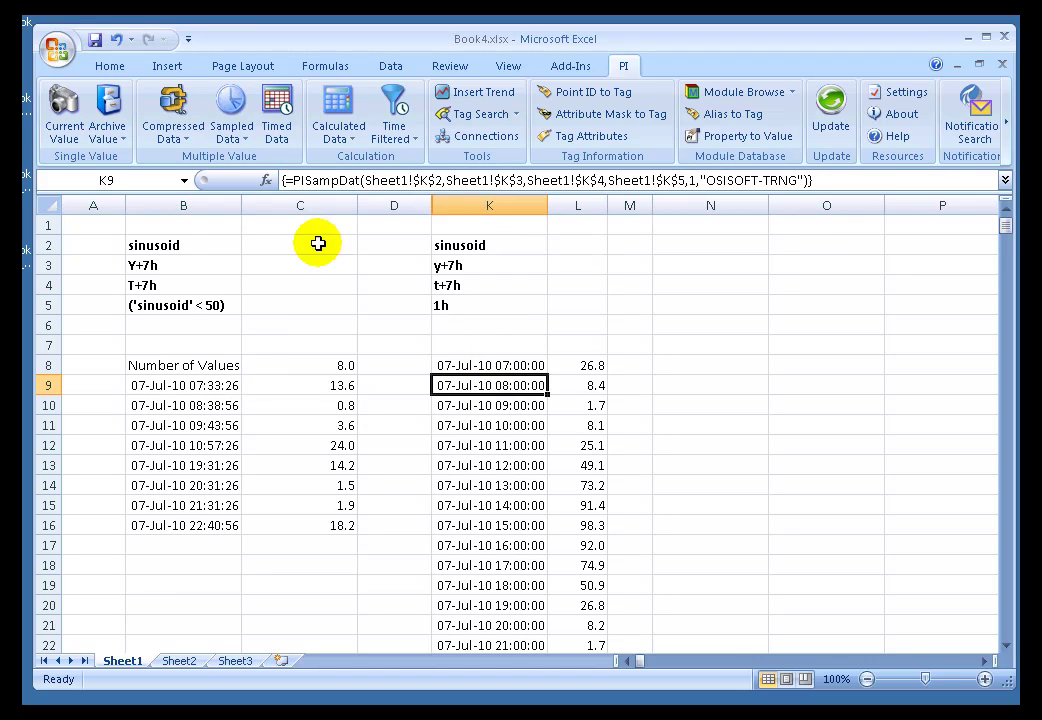
click(480, 366)
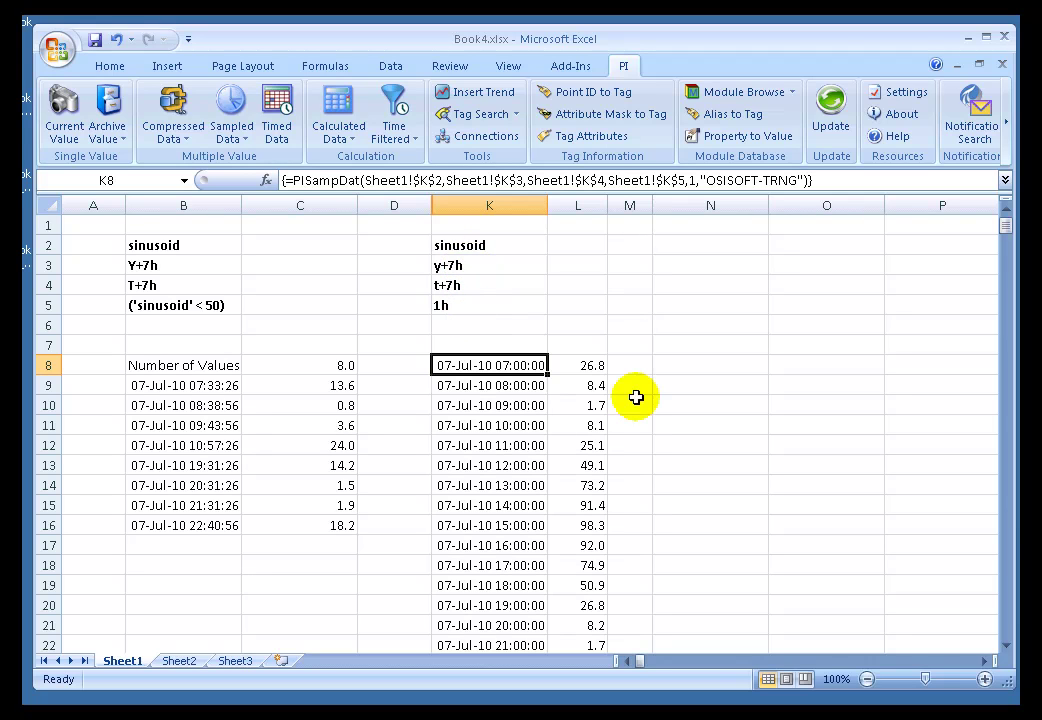
click(1002, 524)
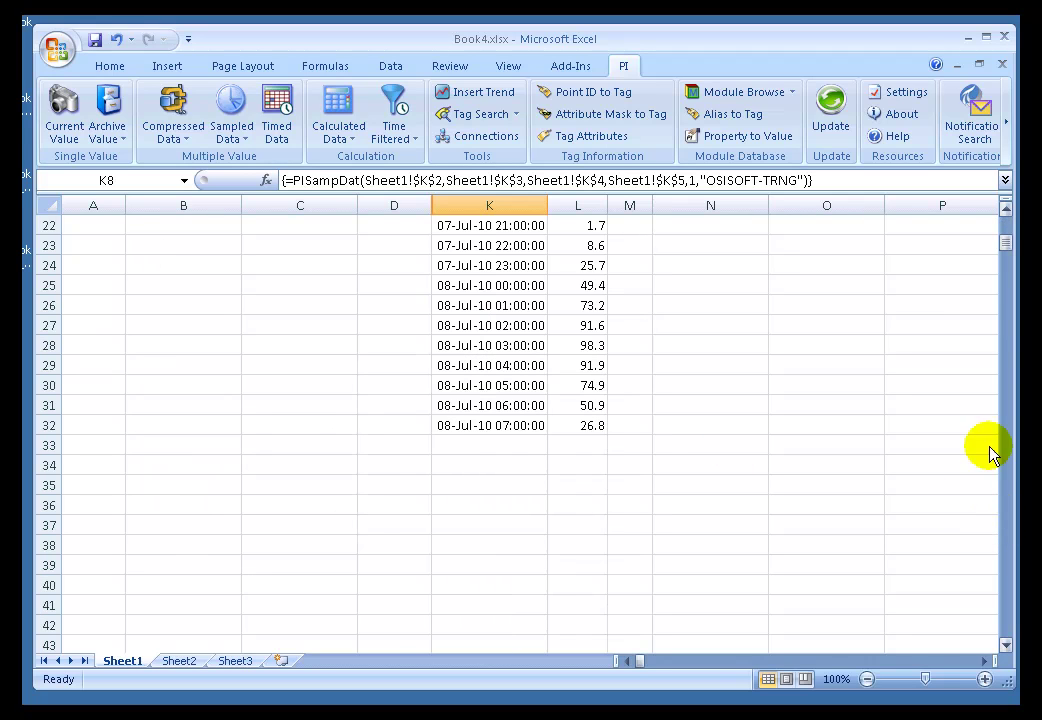
click(1004, 226)
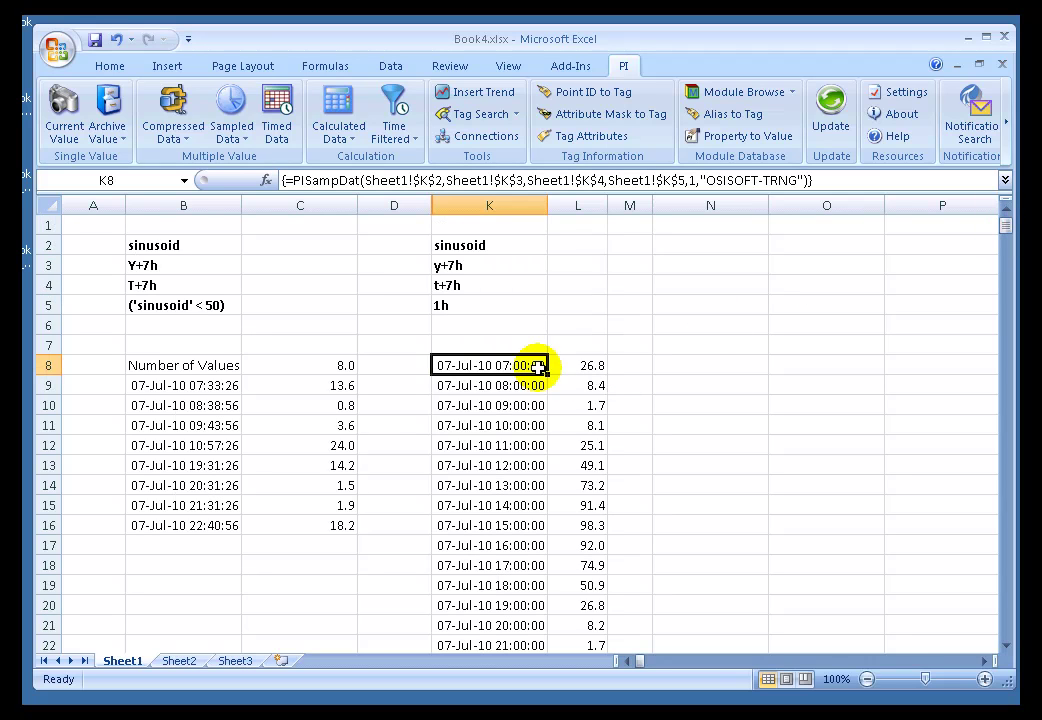
click(460, 328)
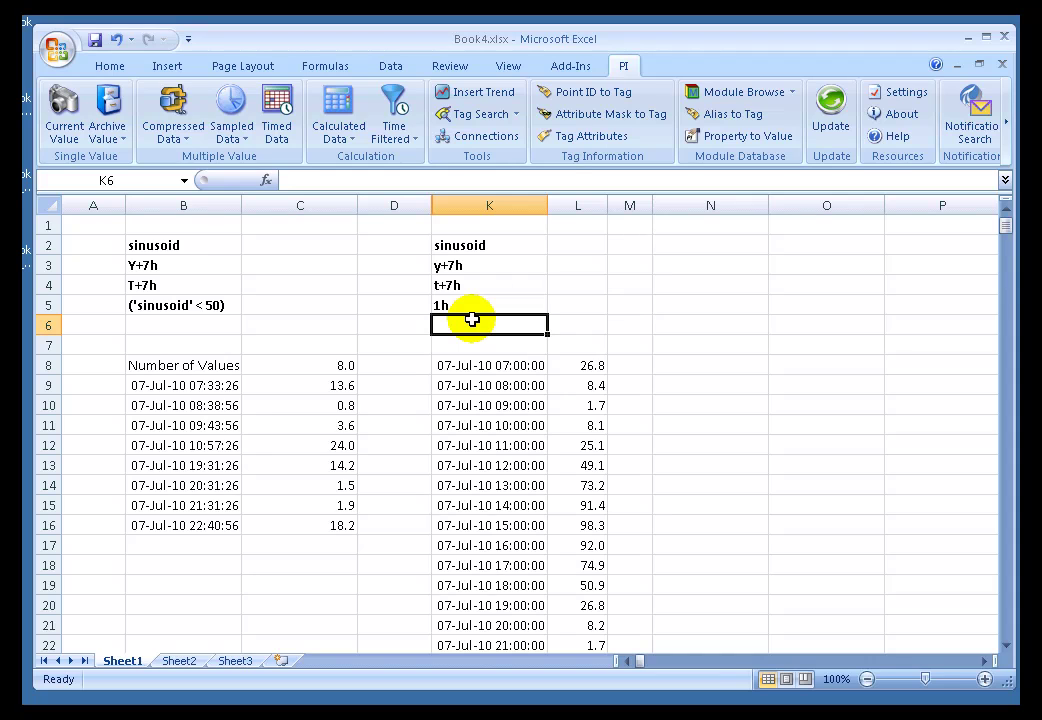
Step: Enter the filter expression ('cdt158' > 150) in cell K6
text(()
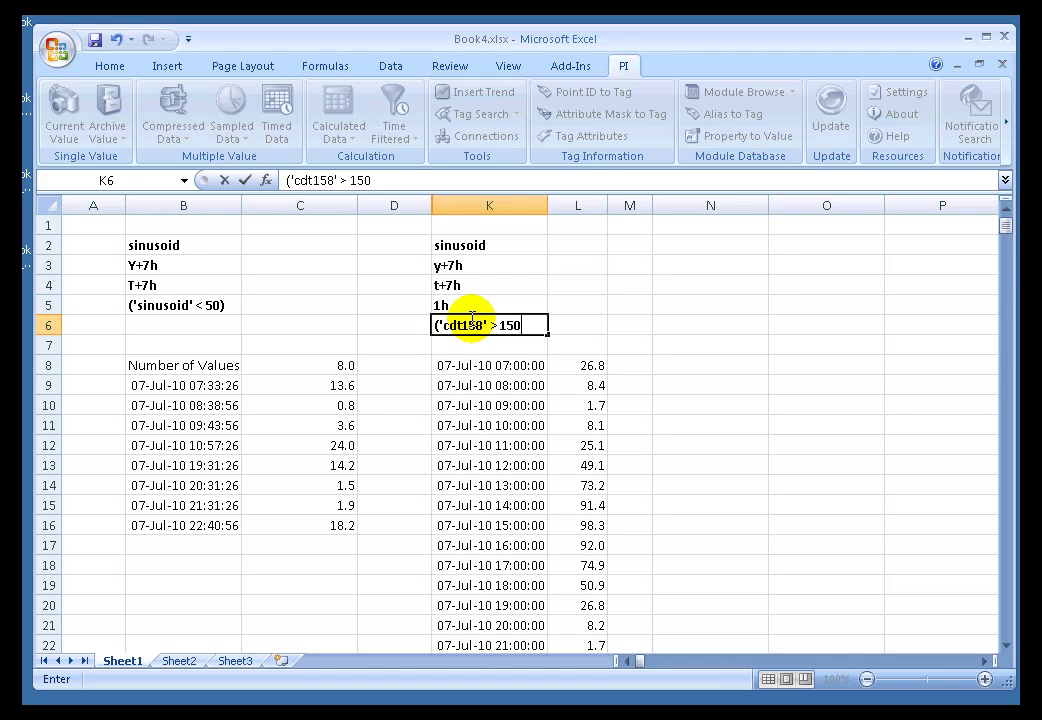
key(Return)
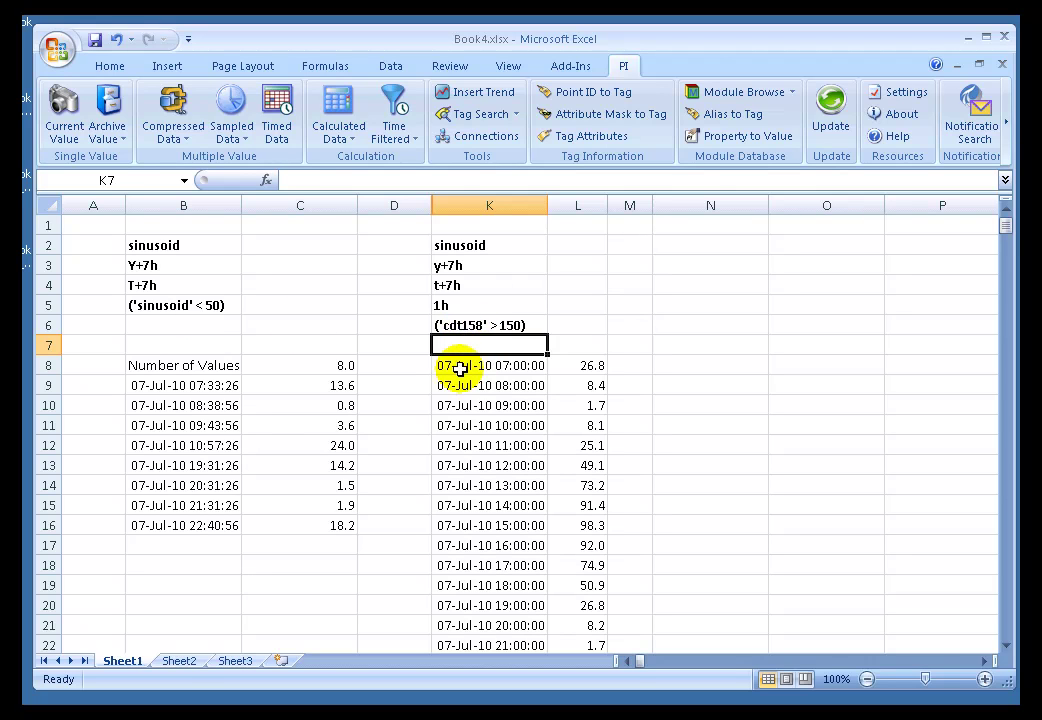
Step: Re-enter K8's sampled data formula as an array with Ctrl+Shift+Enter
click(462, 368)
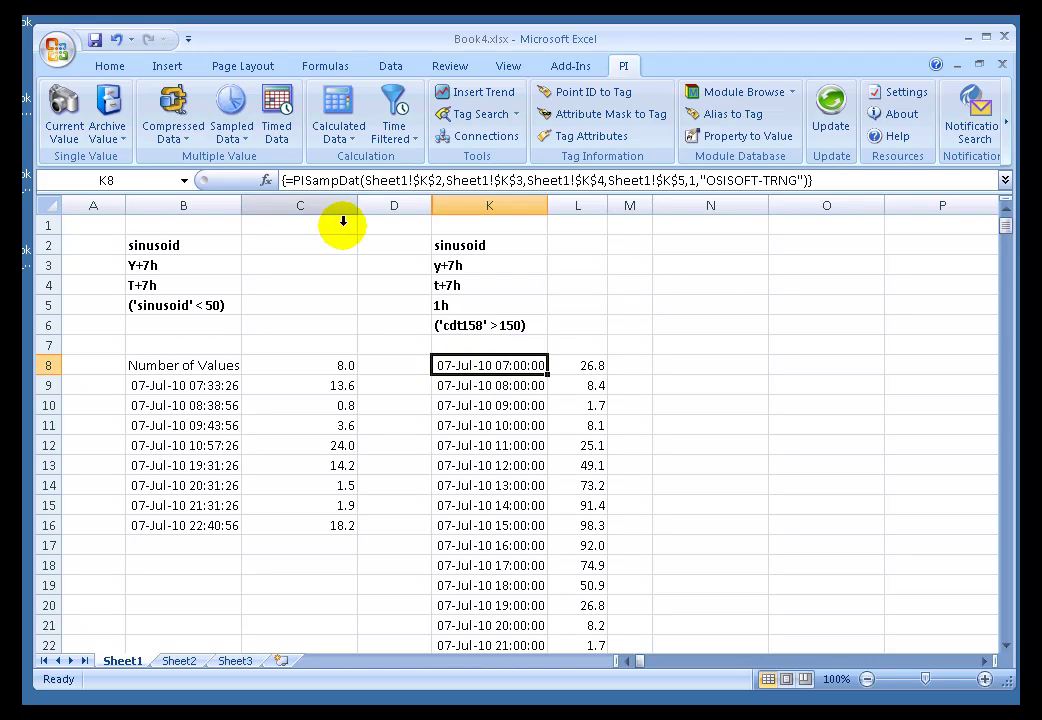
double_click(453, 366)
key(ctrl+shift+Return)
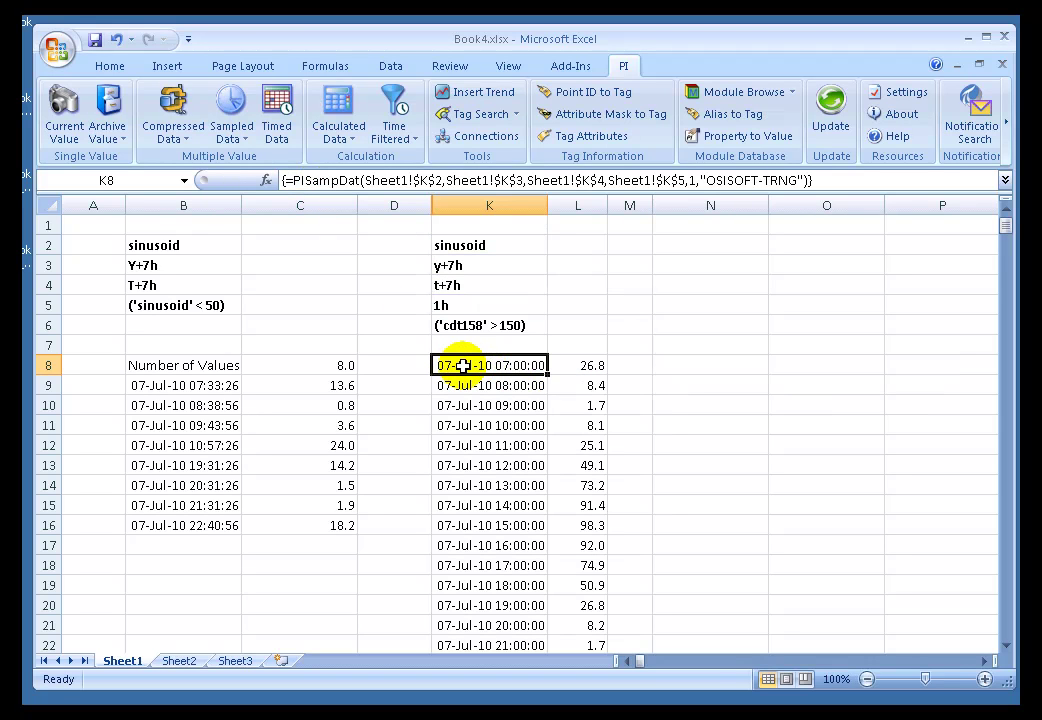
right_click(462, 366)
click(863, 460)
Step: Set the Sampled Data filter expression to cell K6, giving 9 PISampFilDat results
click(500, 584)
right_click(502, 582)
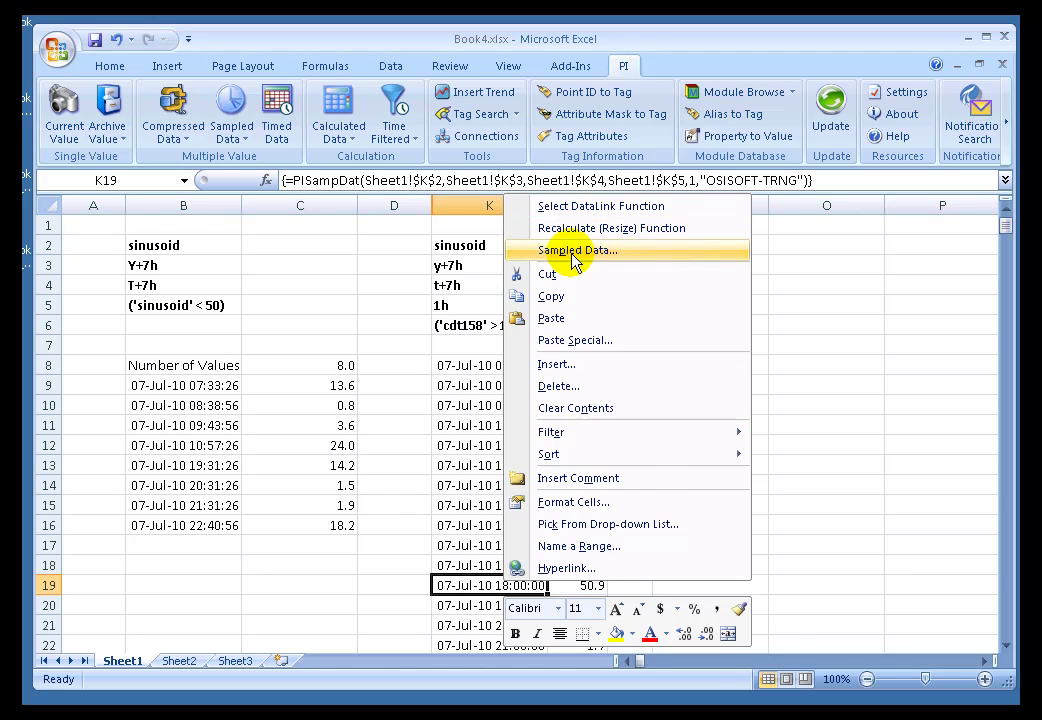
click(575, 255)
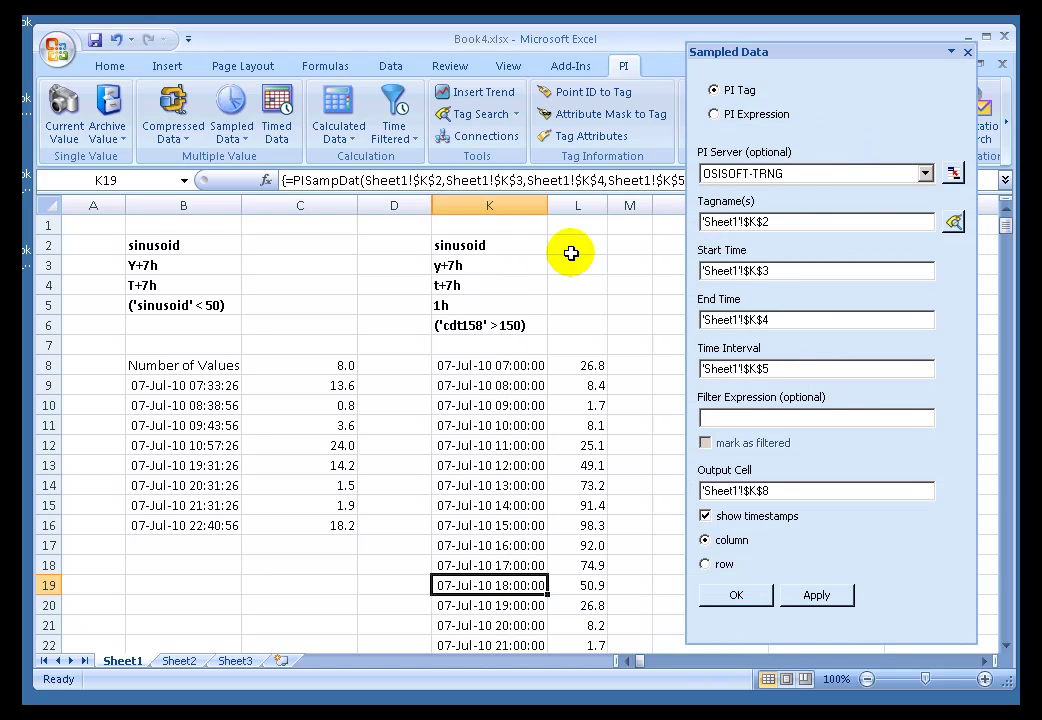
click(729, 418)
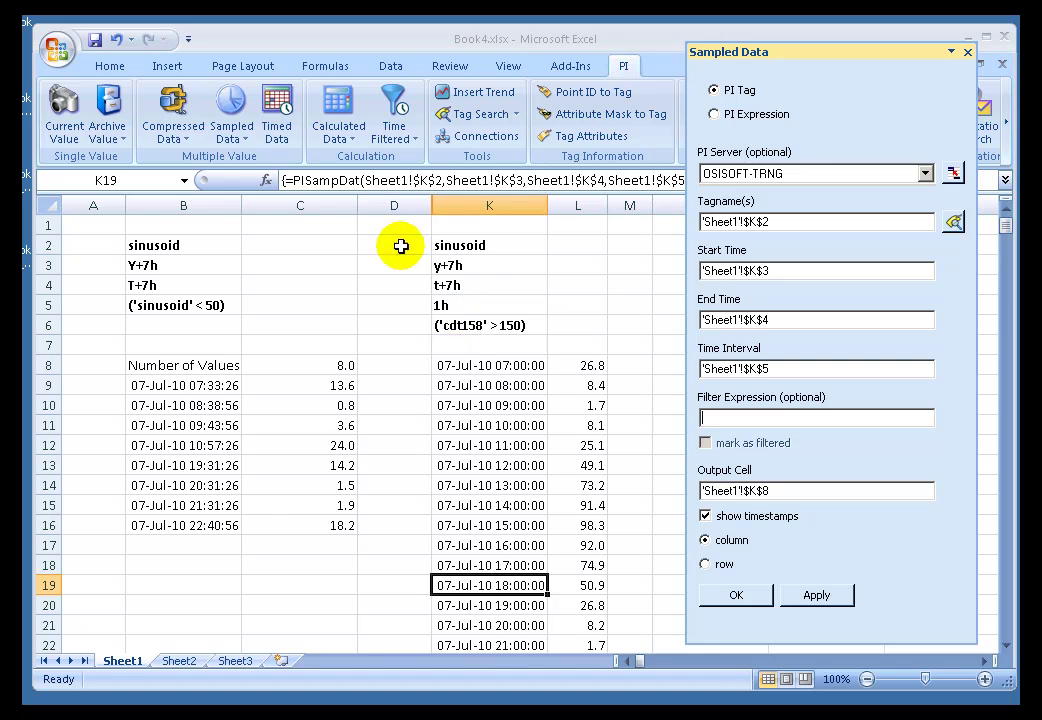
click(455, 327)
click(735, 595)
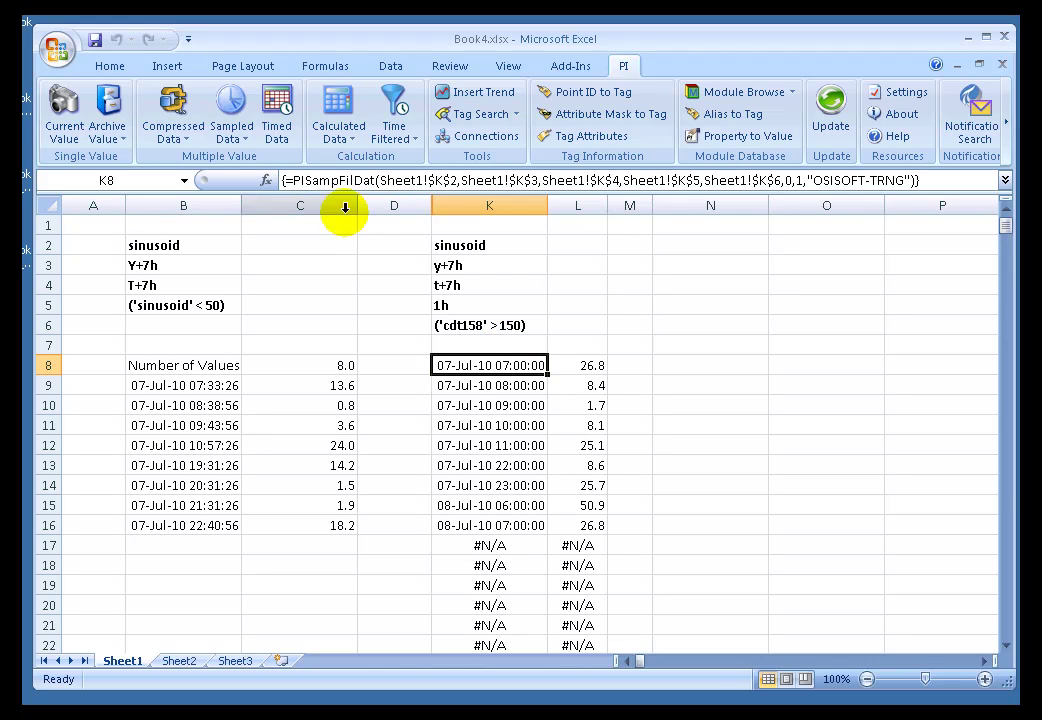
click(472, 392)
click(471, 420)
click(469, 366)
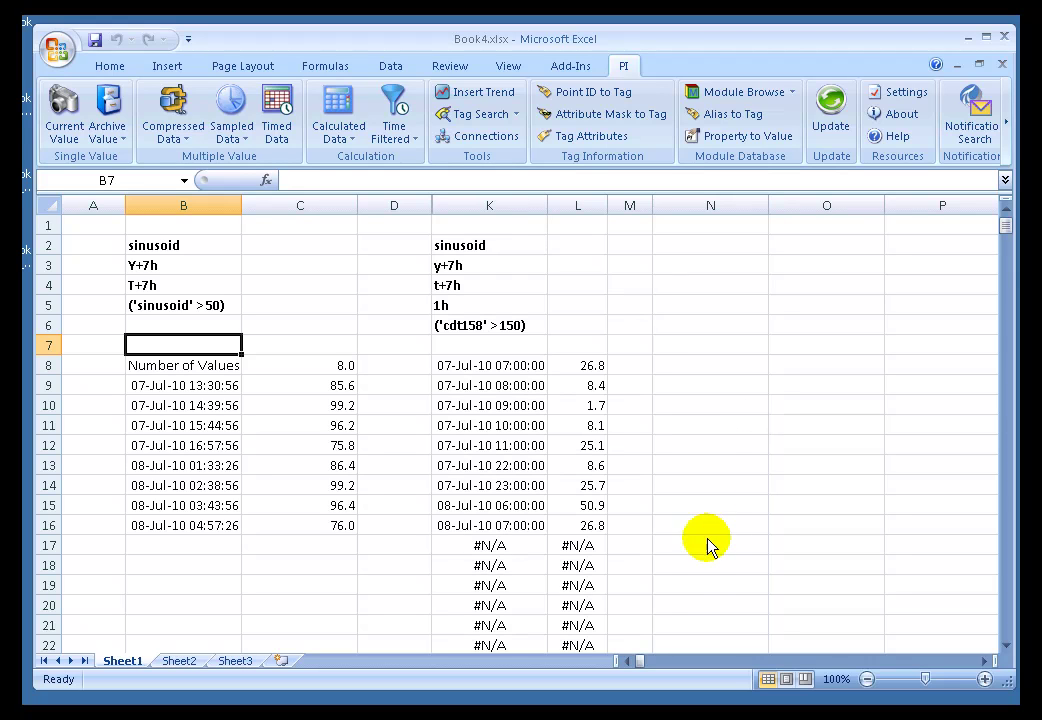
Step: Compare the compressed retrieval formula in B8 with the sampled retrieval formula in K8
click(100, 347)
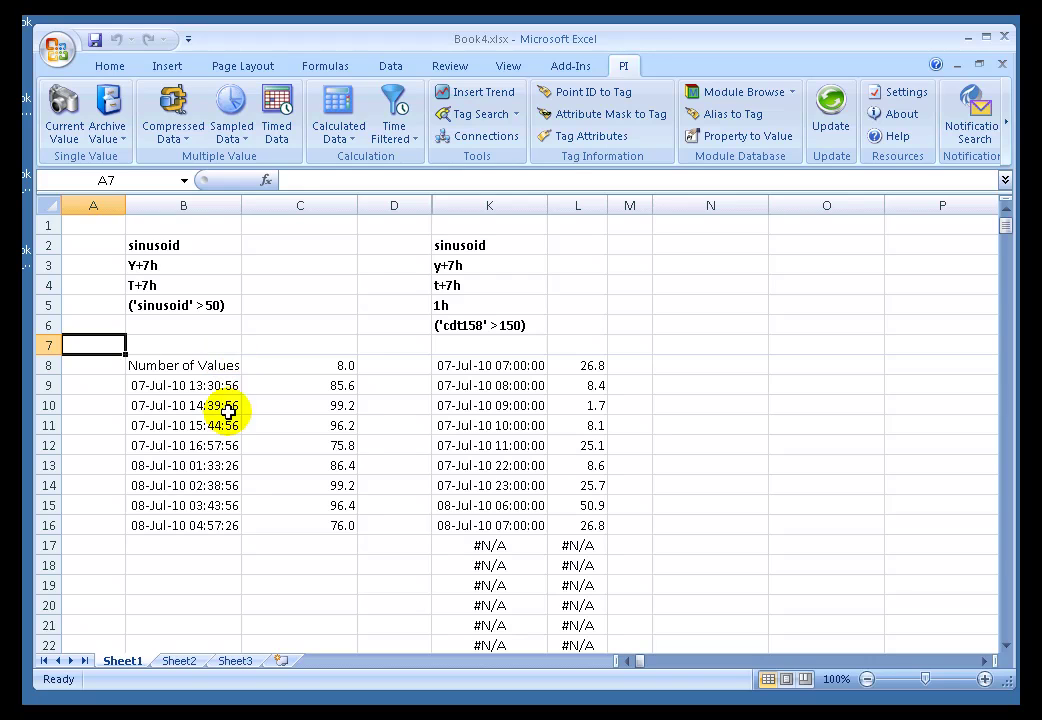
click(190, 366)
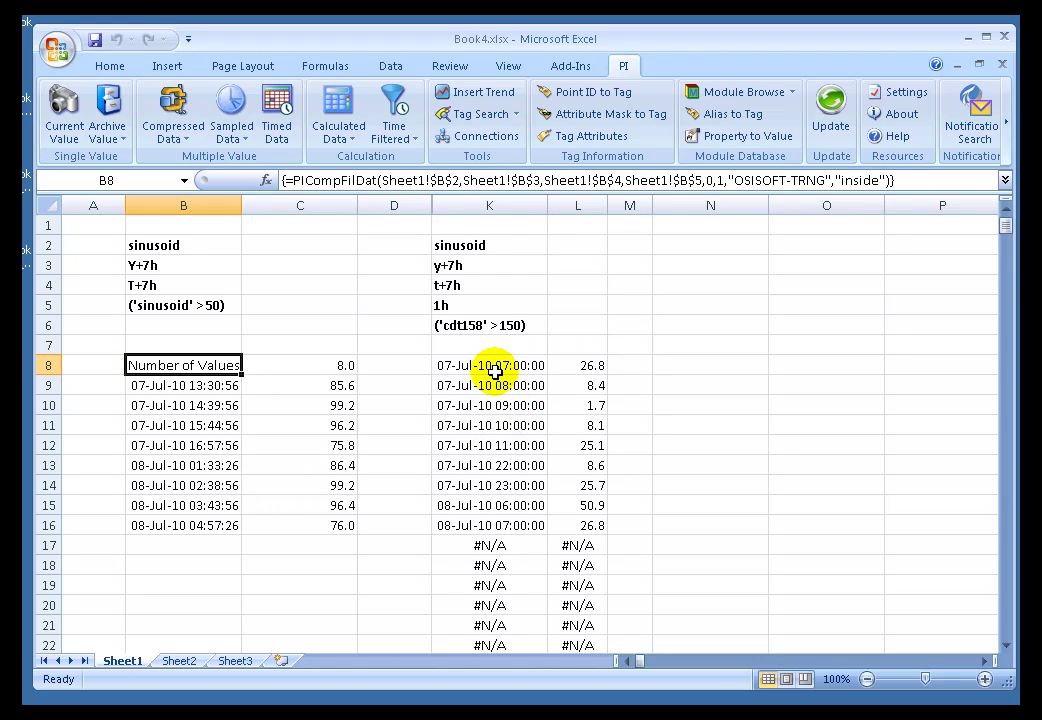
click(492, 367)
Step: Click several result cells to check whether the PI DataLink task pane appears
click(591, 367)
click(296, 370)
click(209, 368)
click(199, 407)
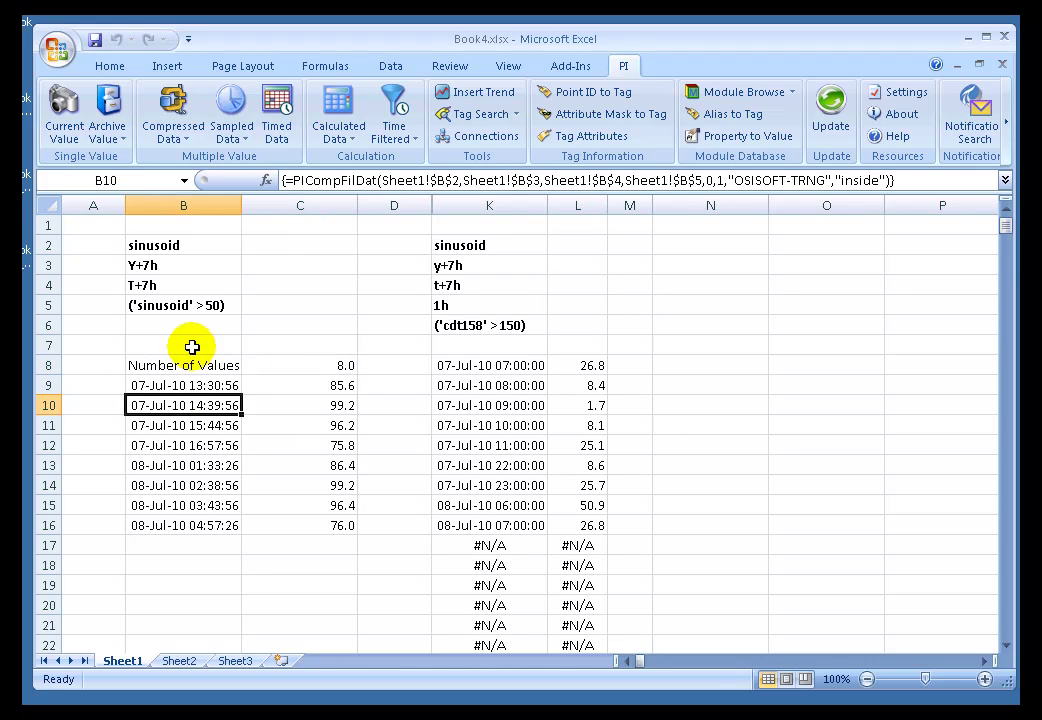
click(194, 345)
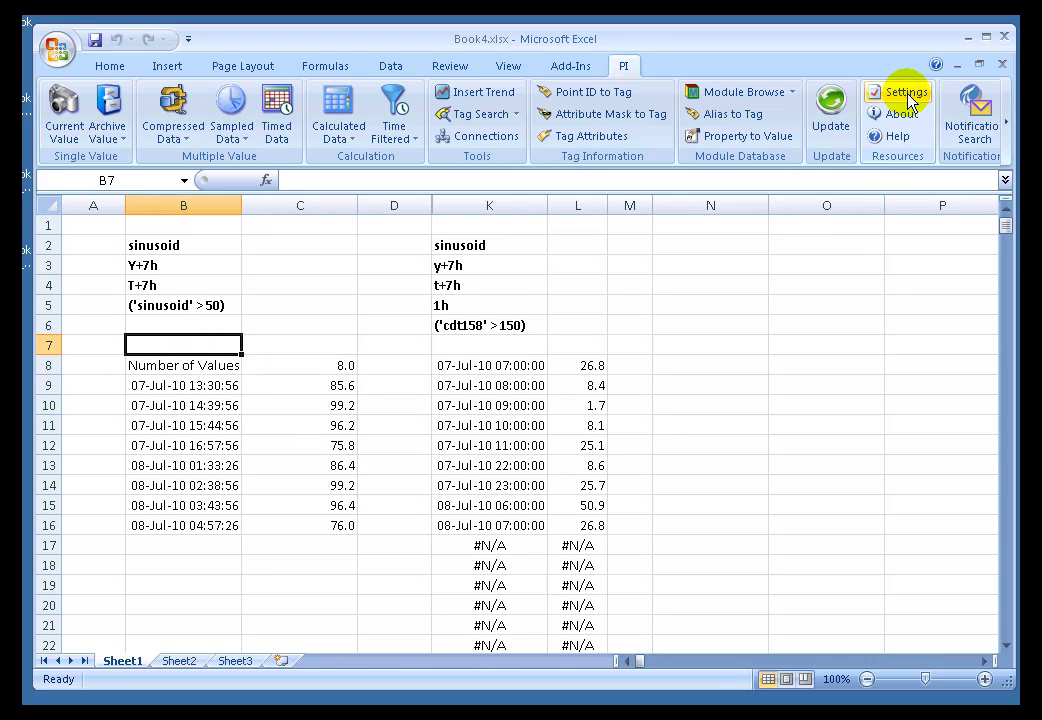
click(205, 425)
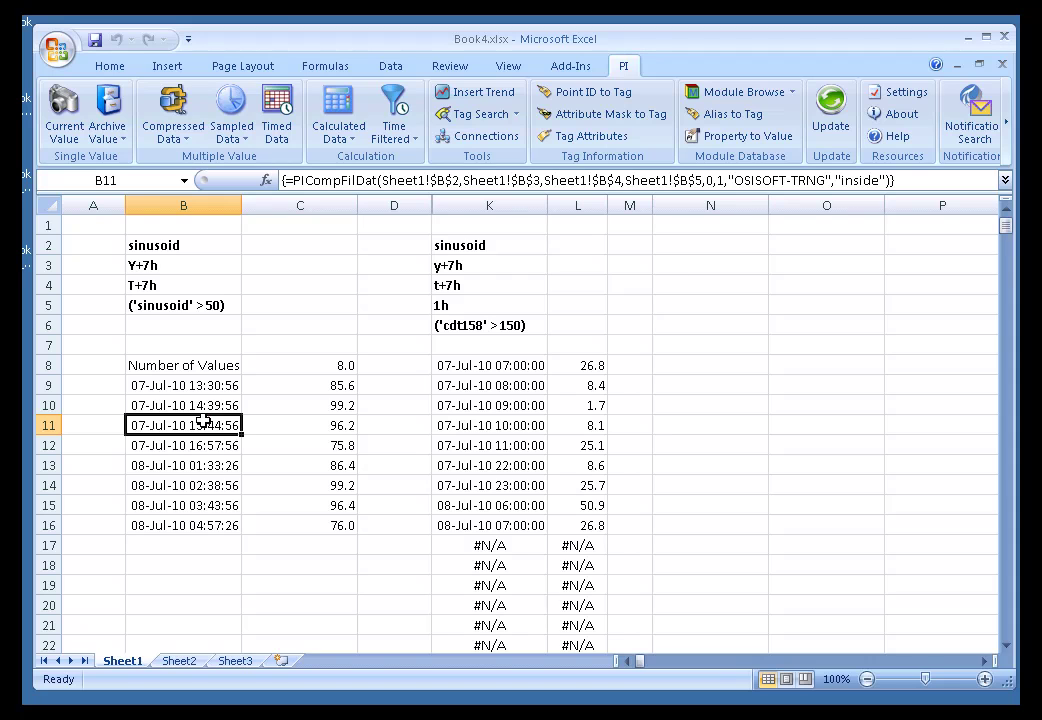
Step: In PI Settings, uncheck 'Disable automatic task pane display on click', then show K8's Sampled Data pane
click(905, 93)
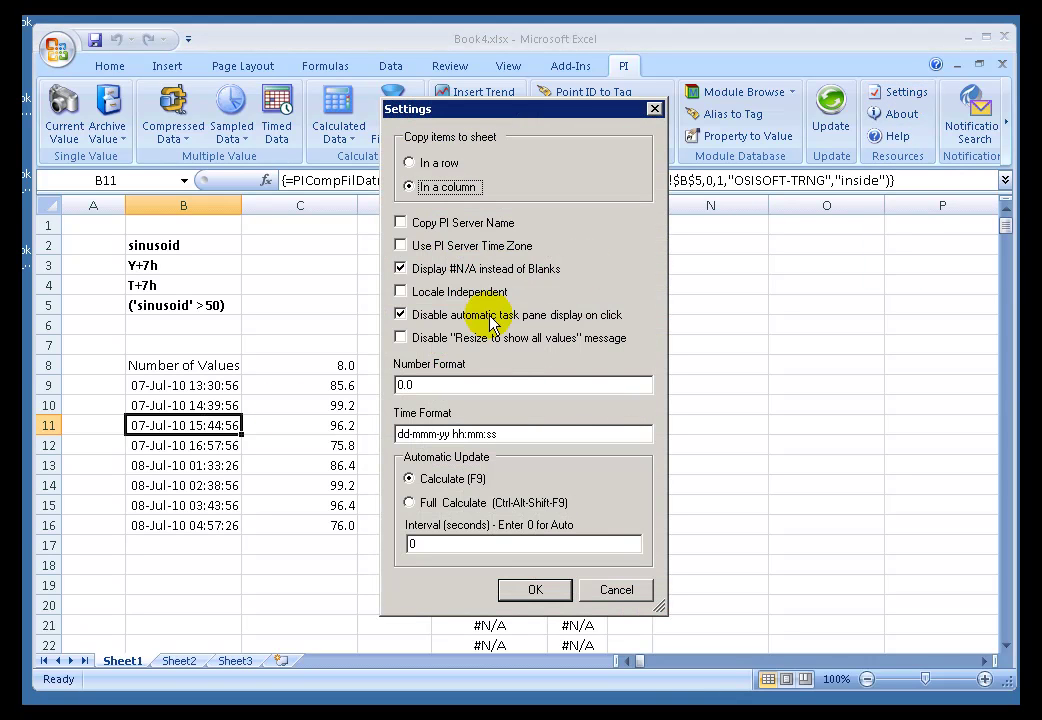
click(400, 315)
click(525, 592)
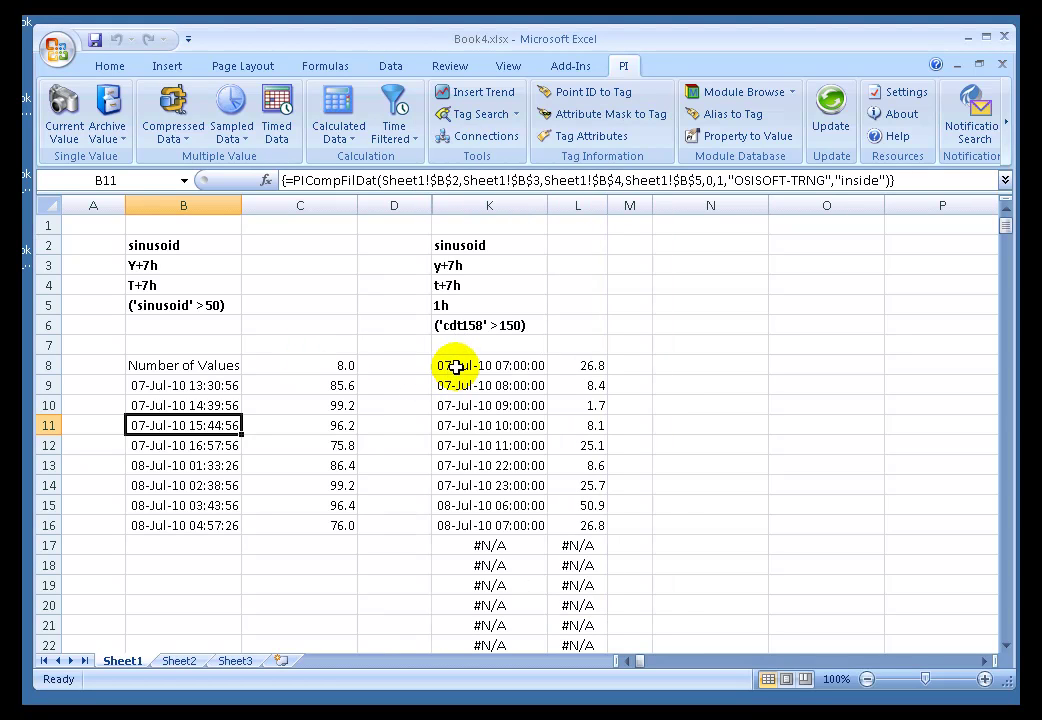
click(456, 367)
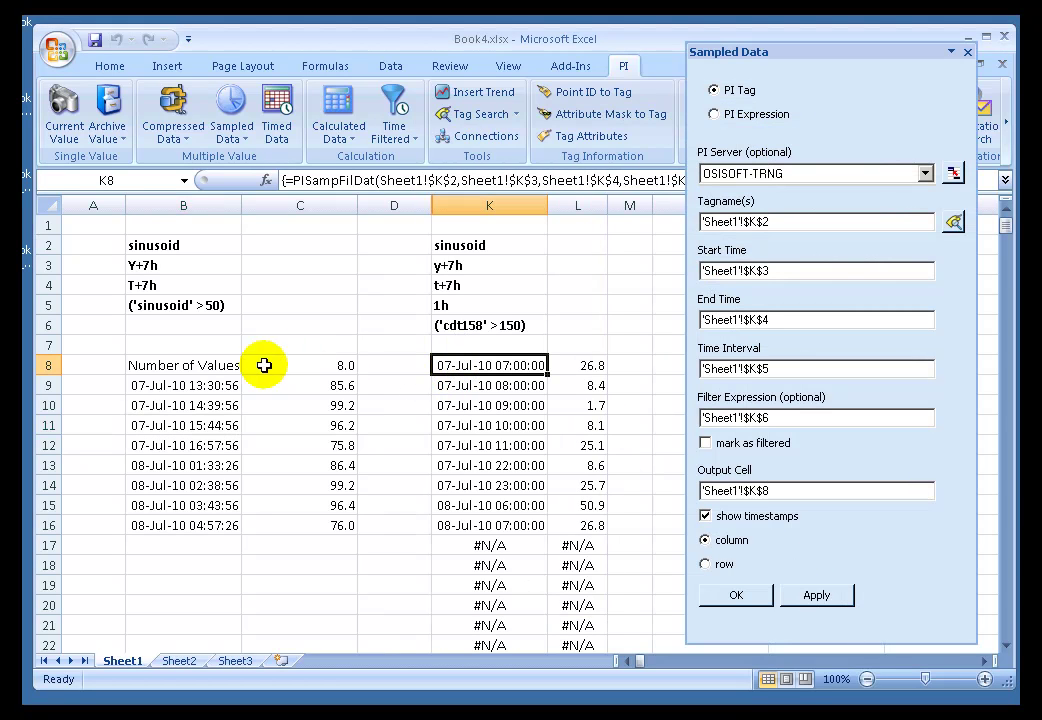
Step: Compare the compressed and sampled retrievals' settings by switching between their cells
click(185, 400)
click(483, 447)
click(183, 465)
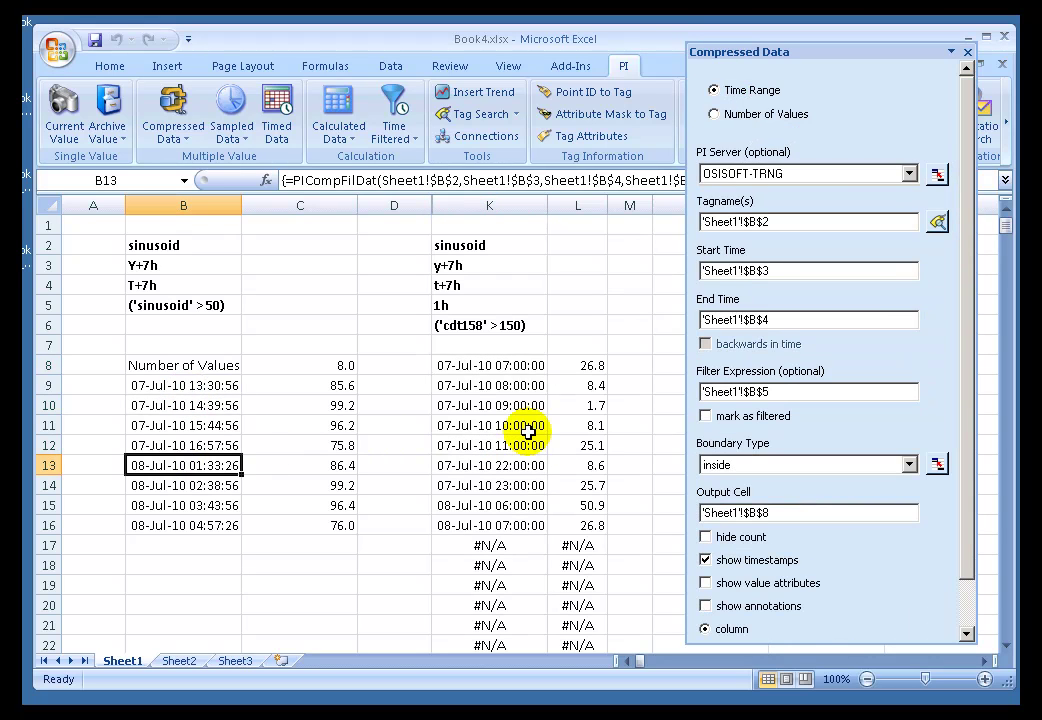
click(528, 428)
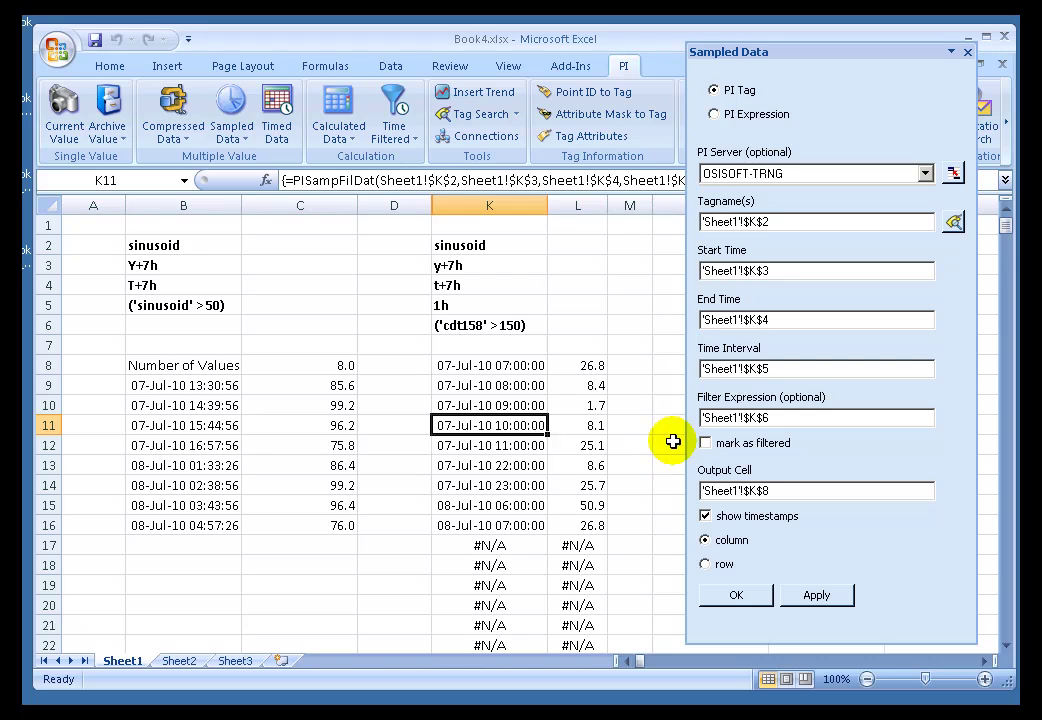
Step: Turn on 'mark as filtered' for column B's compressed retrieval, giving 10 rows with two 'Filtered'
click(195, 384)
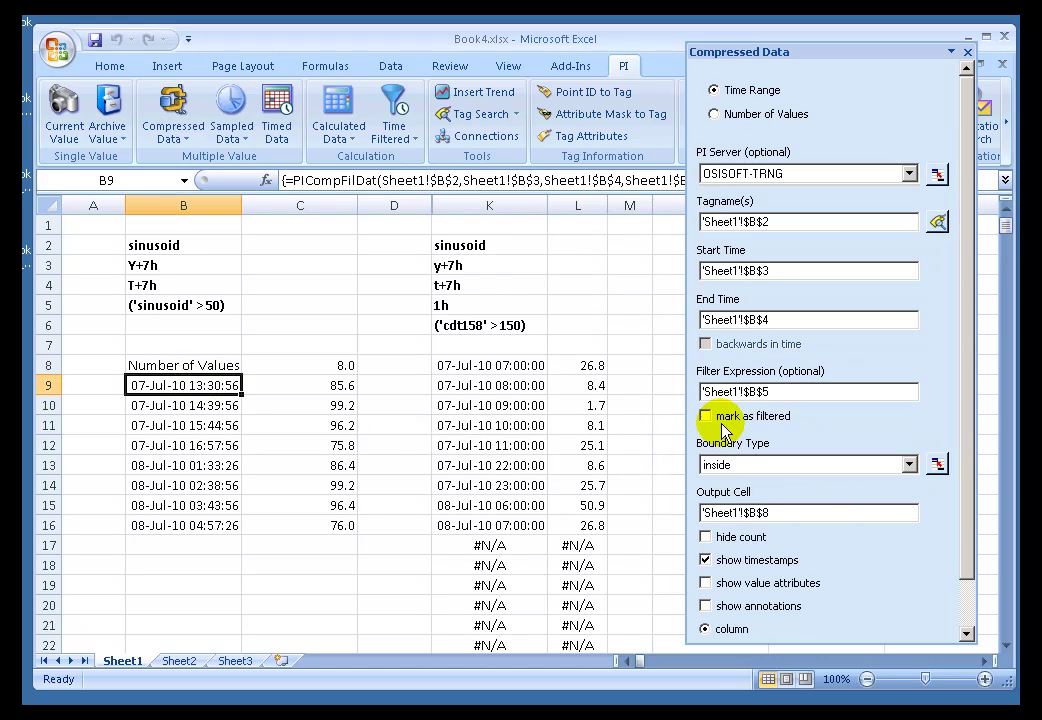
click(706, 416)
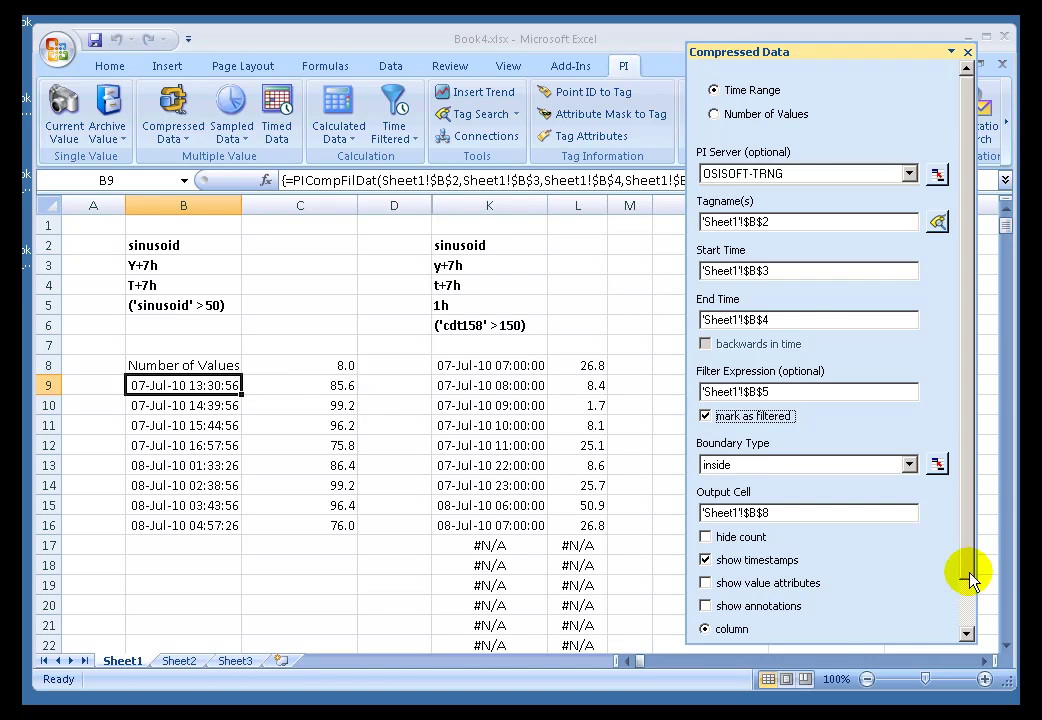
drag(968, 565, 968, 615)
click(735, 631)
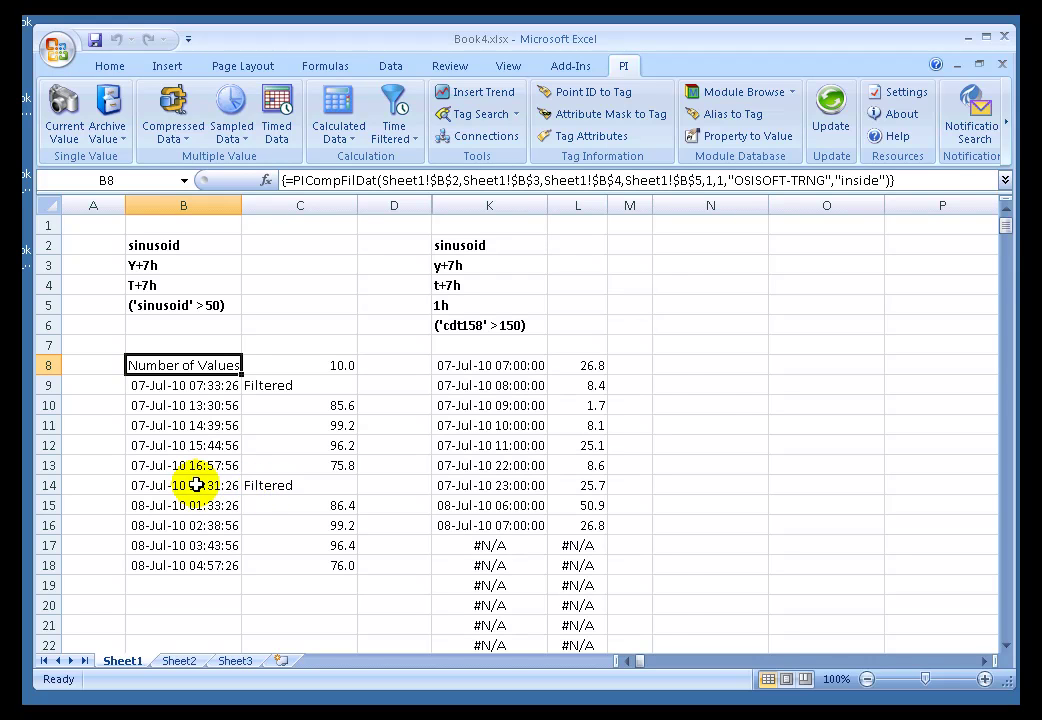
Step: Enable 'mark as filtered' on the sampled retrieval so 12:00 and 00:00 show 'Filtered'
click(207, 488)
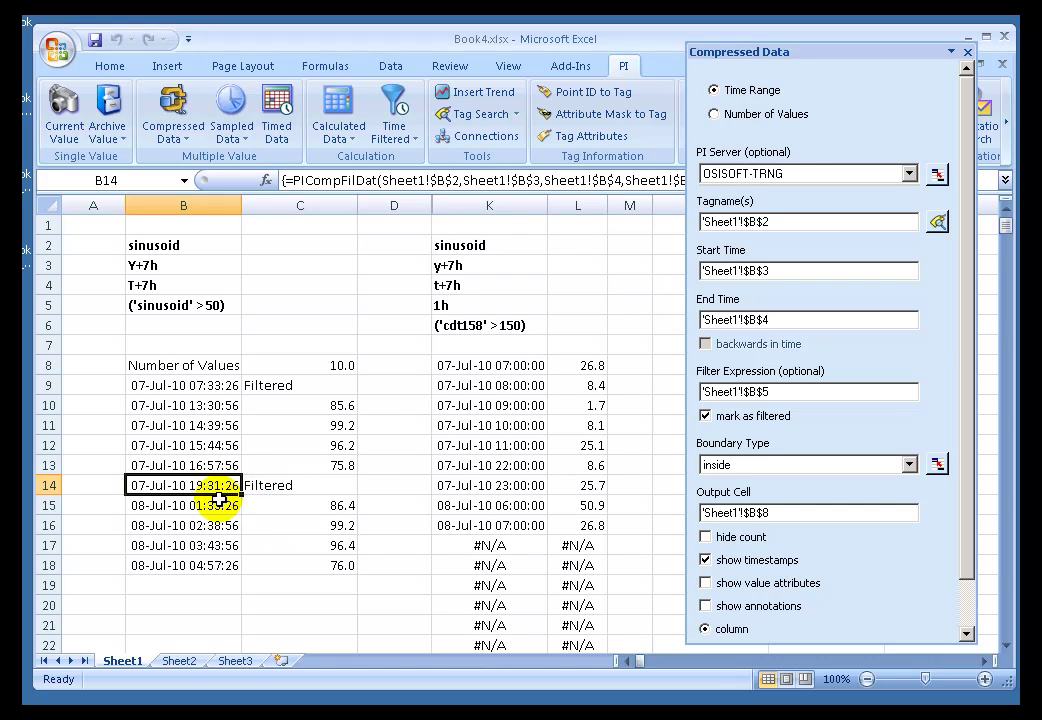
click(497, 411)
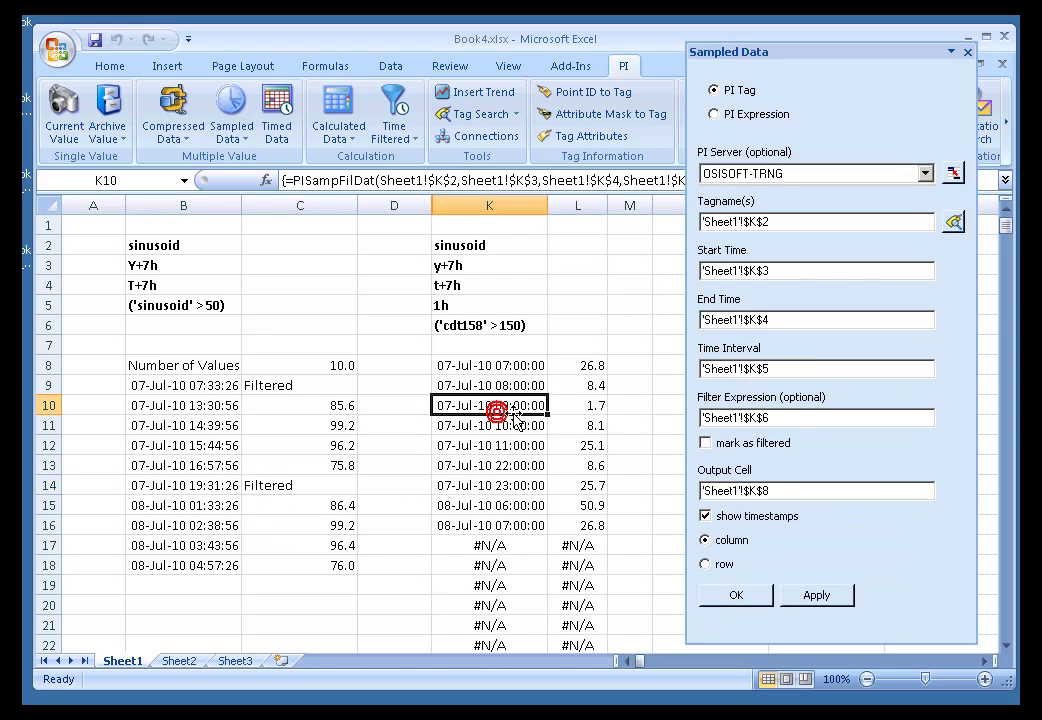
click(706, 444)
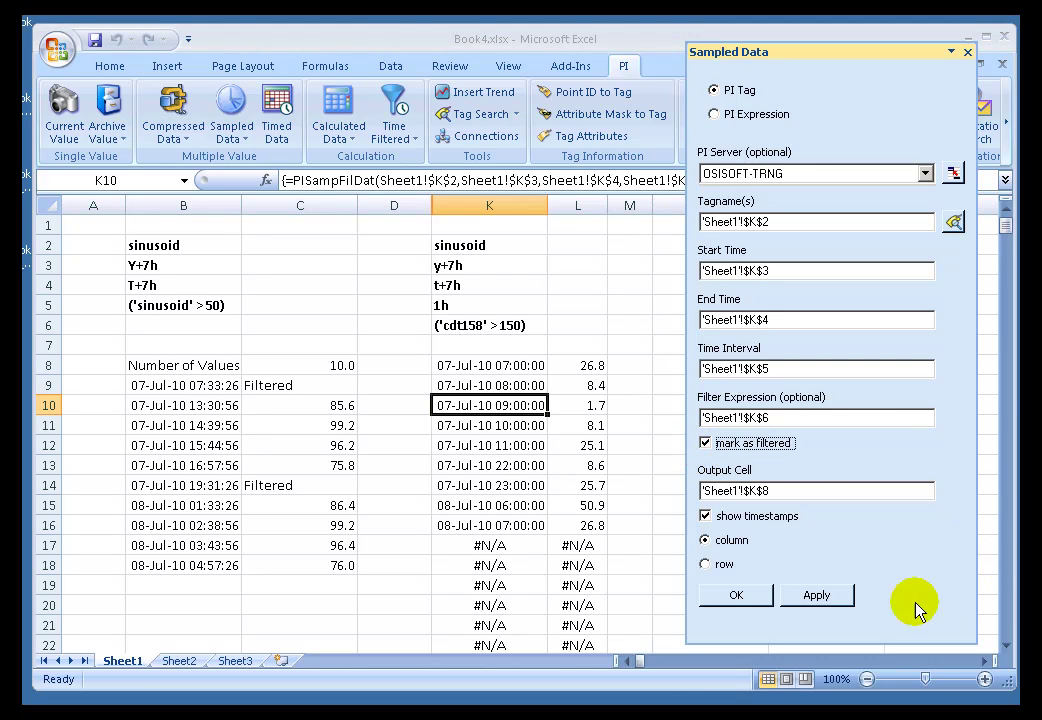
click(712, 598)
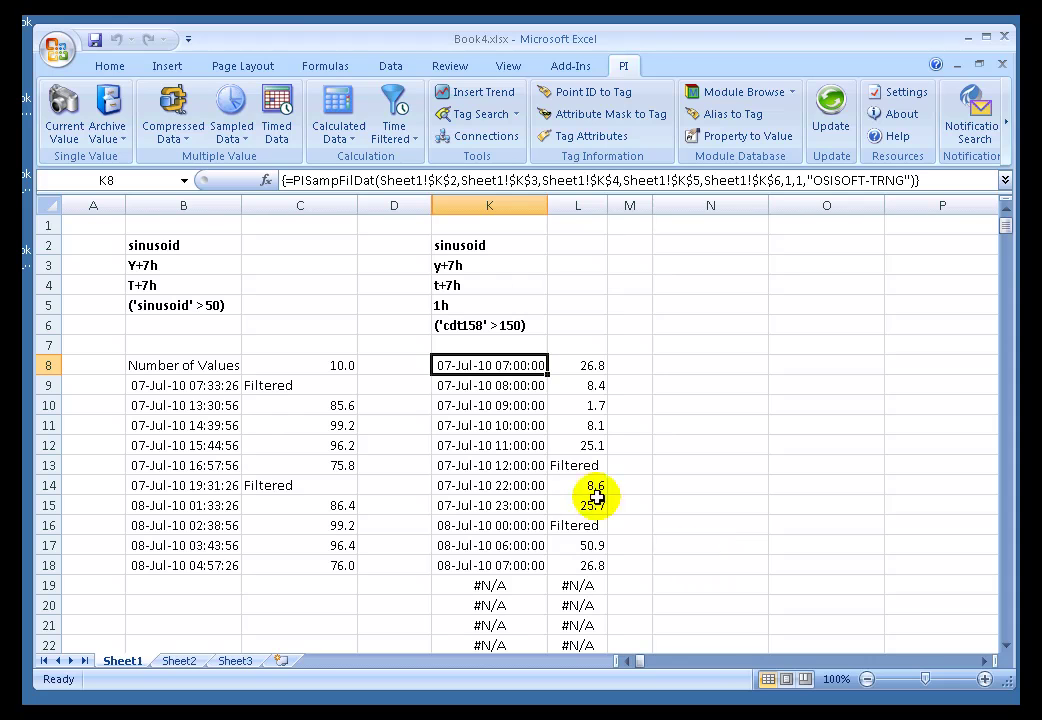